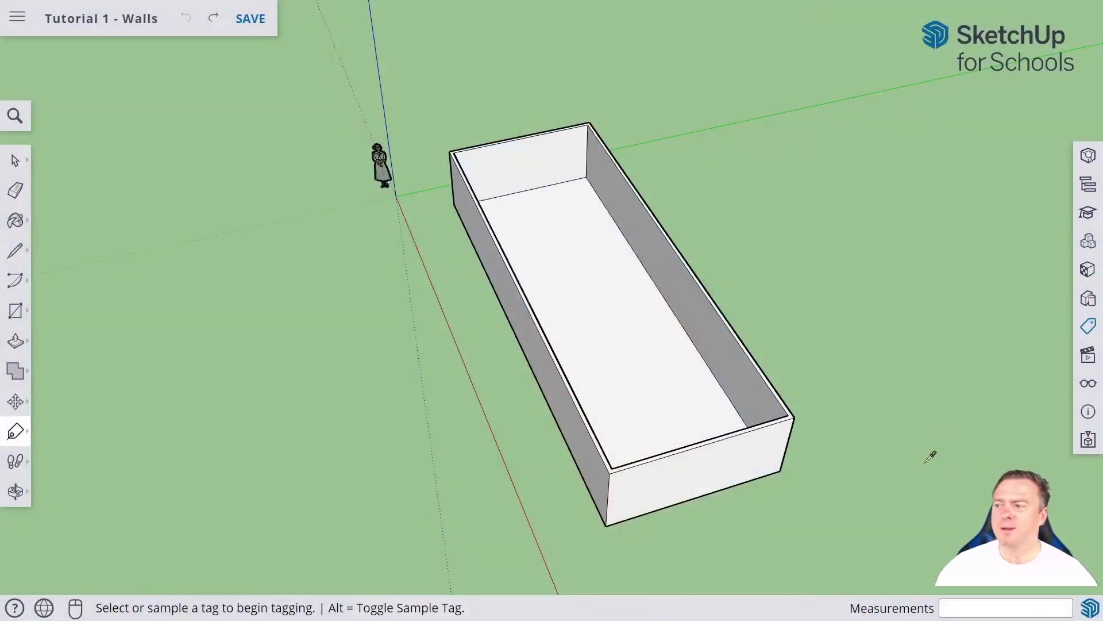
Step: In the Tags panel, make Floor the tag to apply instead of Walls
middle_drag(702, 378, 805, 309)
click(1084, 327)
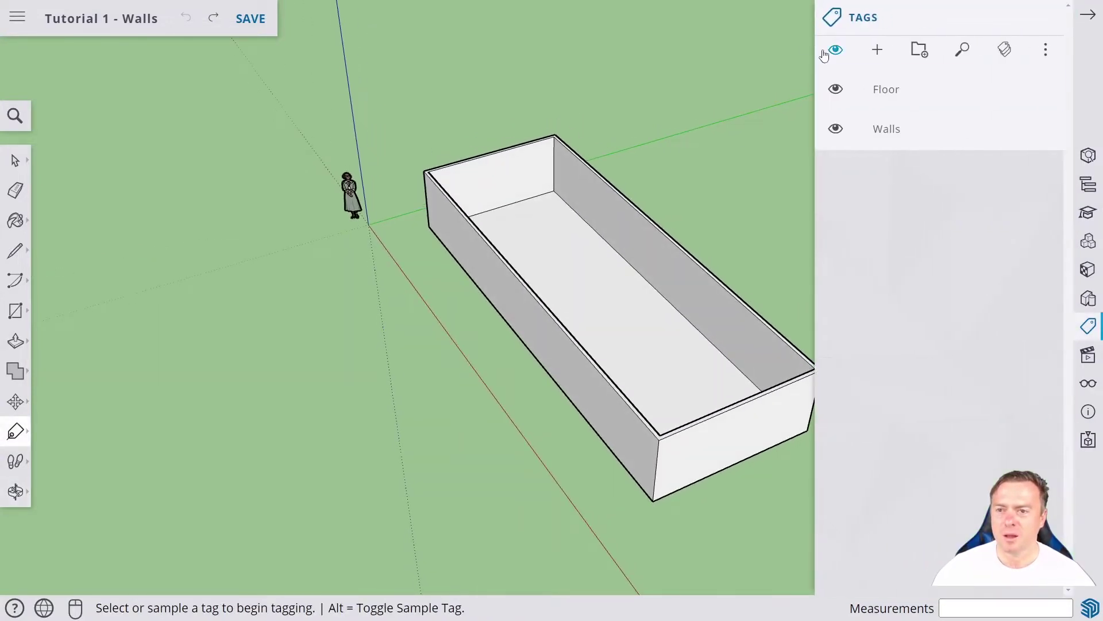
click(839, 128)
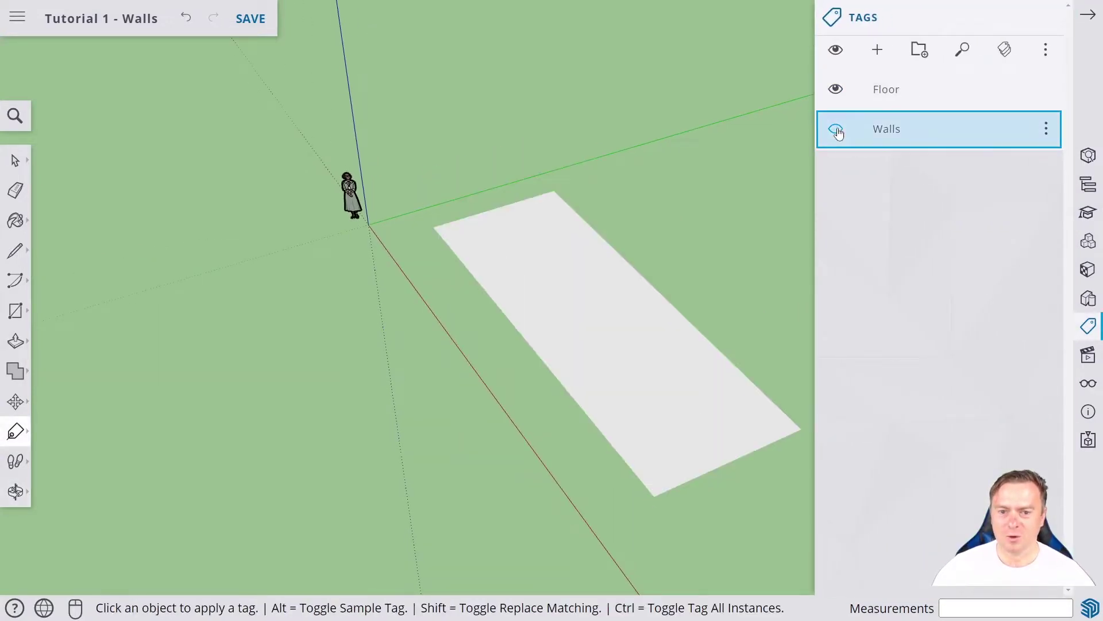
click(831, 102)
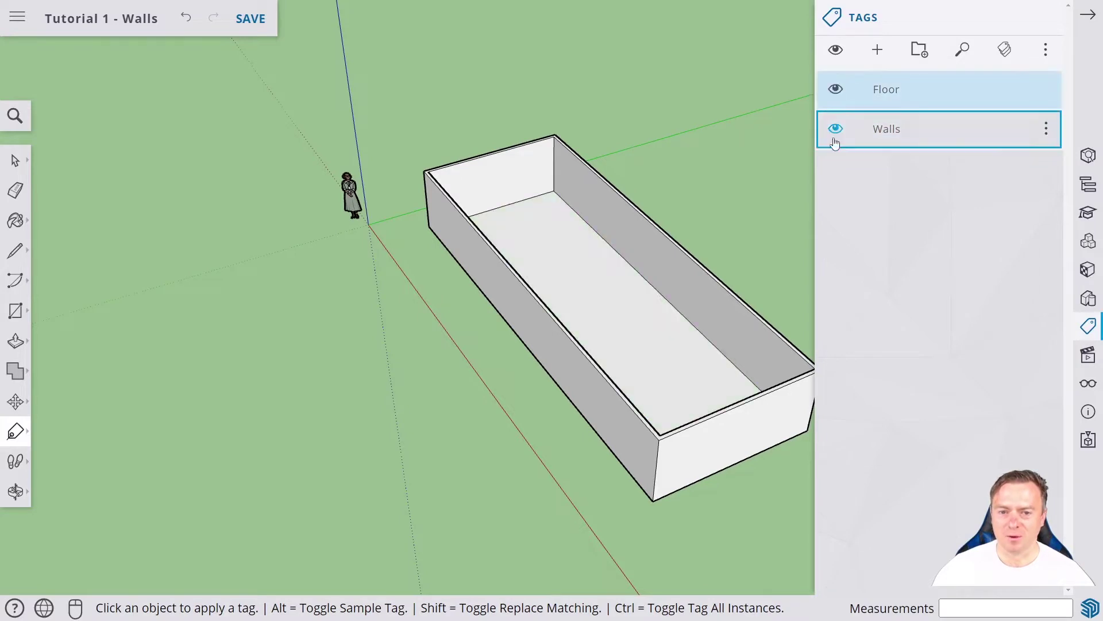
click(1088, 19)
Step: Orbit and zoom in closer on the walled box
middle_drag(400, 153, 578, 261)
scroll(471, 229, up, 5)
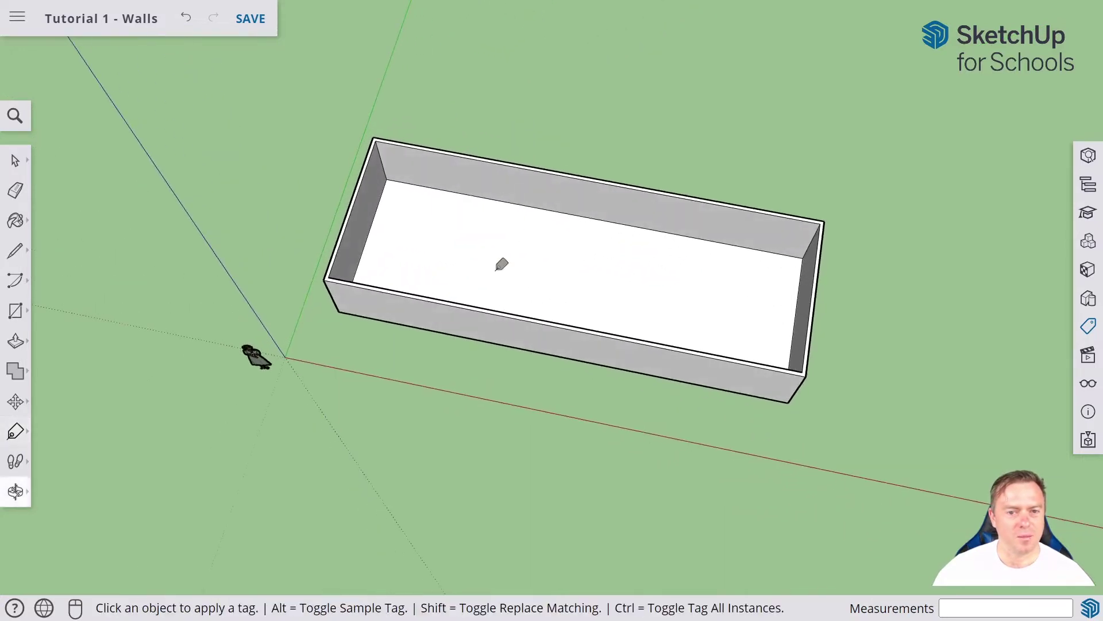
scroll(437, 229, up, 3)
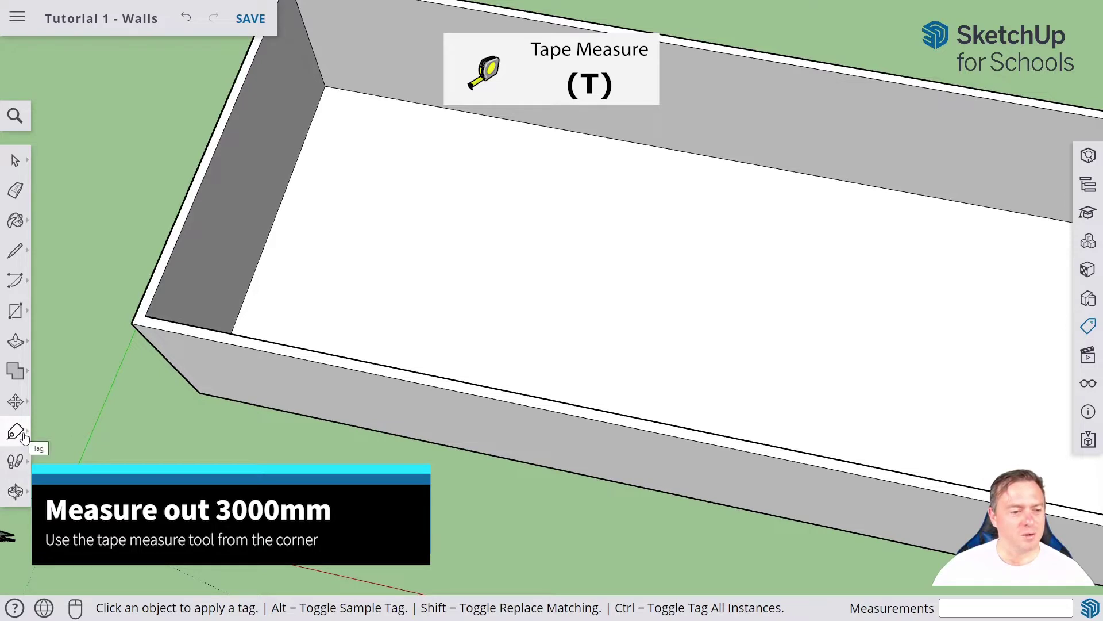
Step: With Tape Measure, place a guide point 3000 mm from the inner wall corner
click(16, 432)
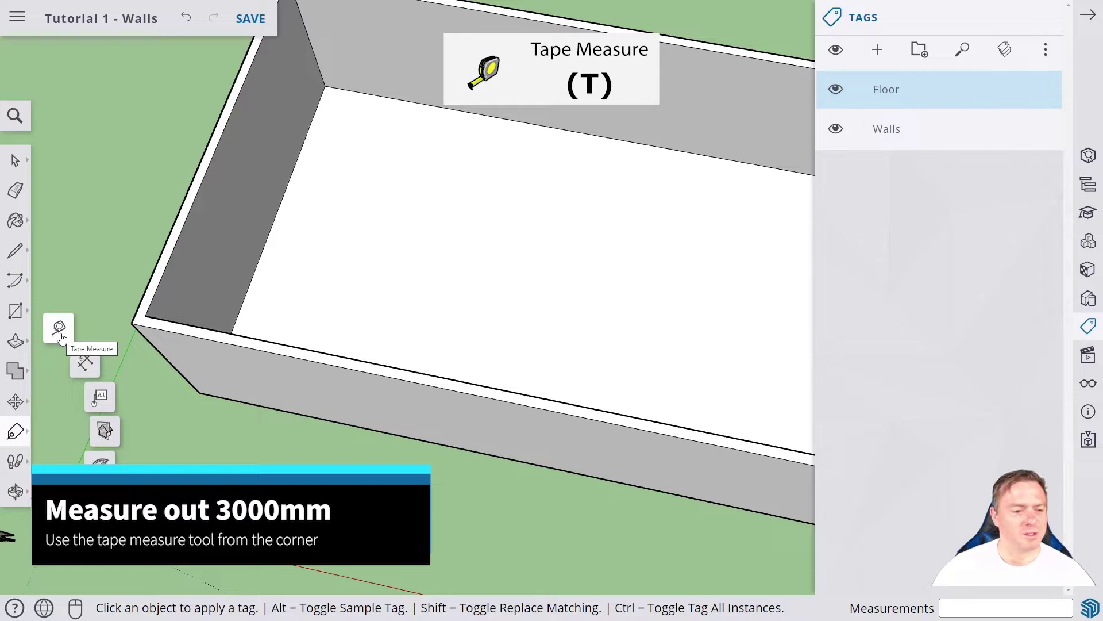
click(60, 334)
click(1088, 15)
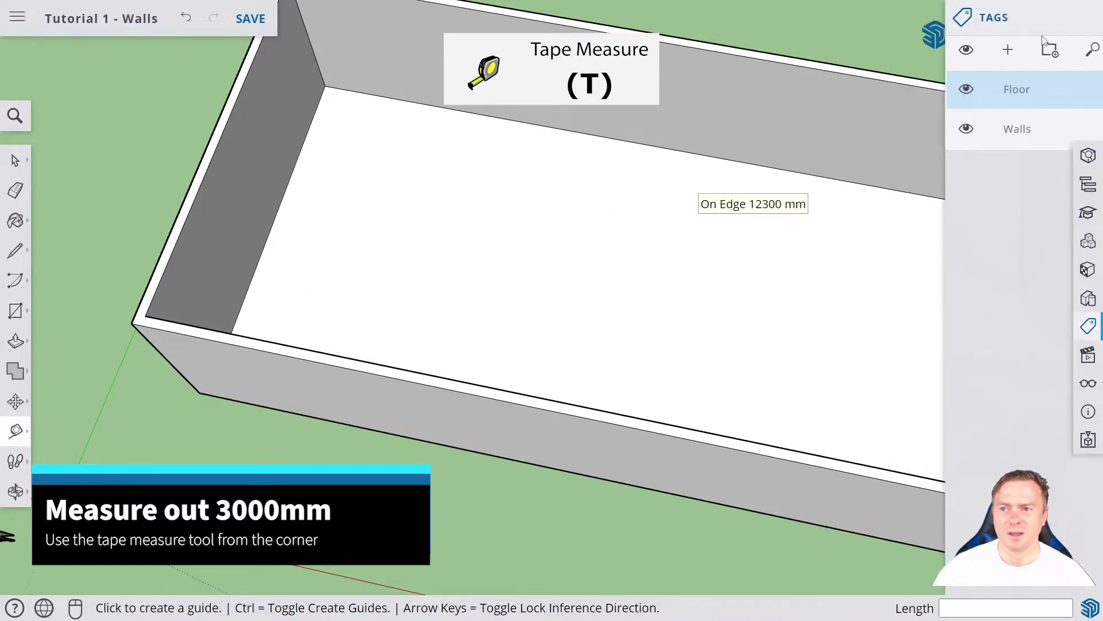
click(26, 432)
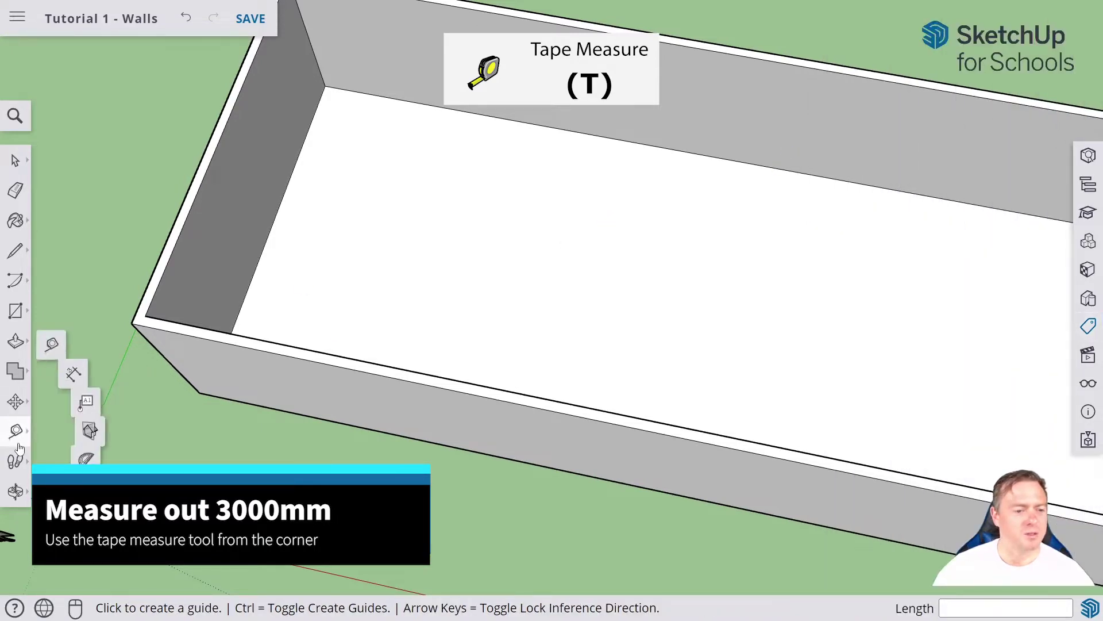
click(251, 280)
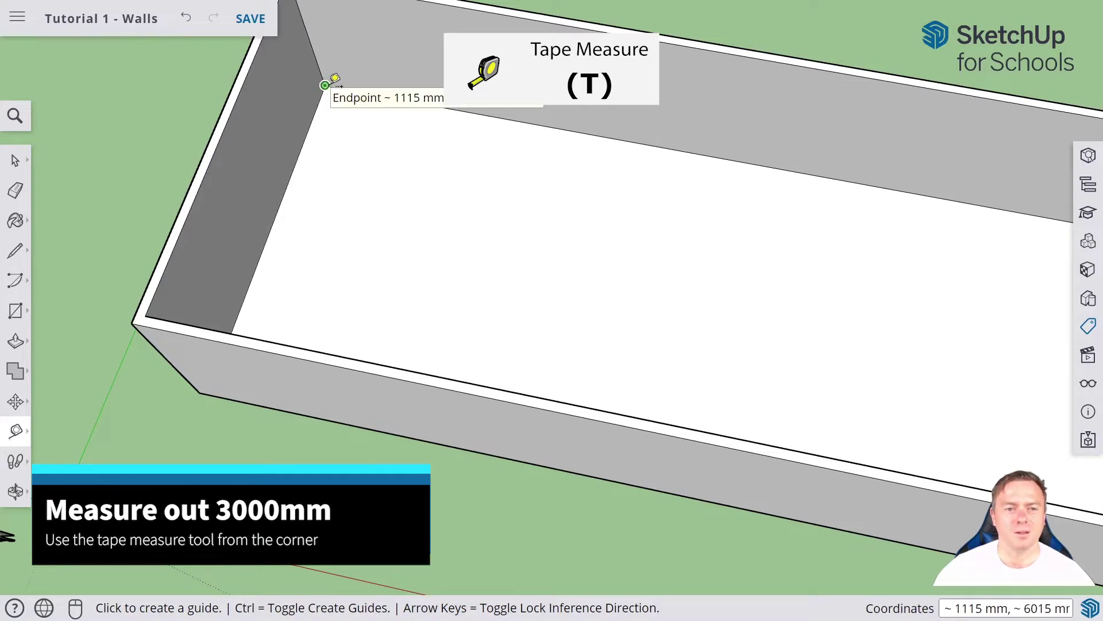
click(325, 85)
click(327, 85)
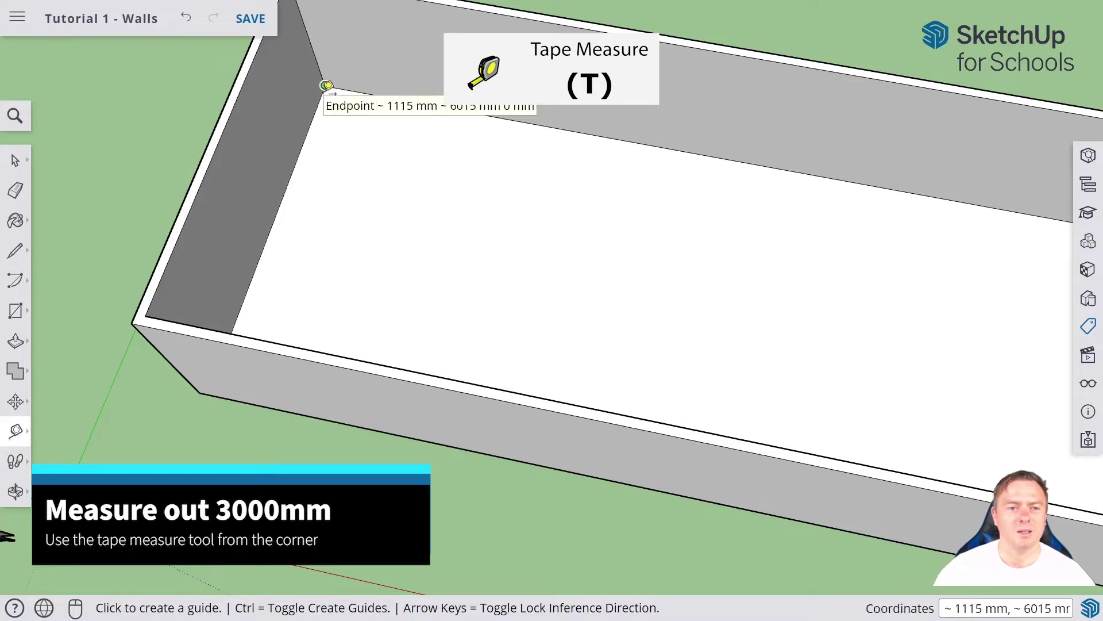
click(325, 85)
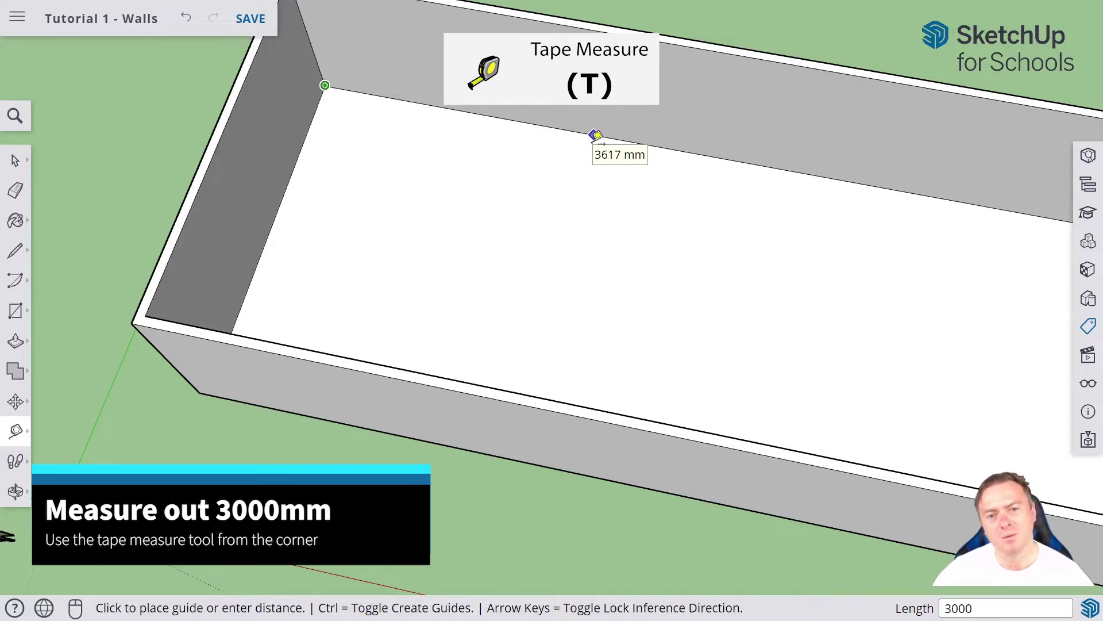
key(Return)
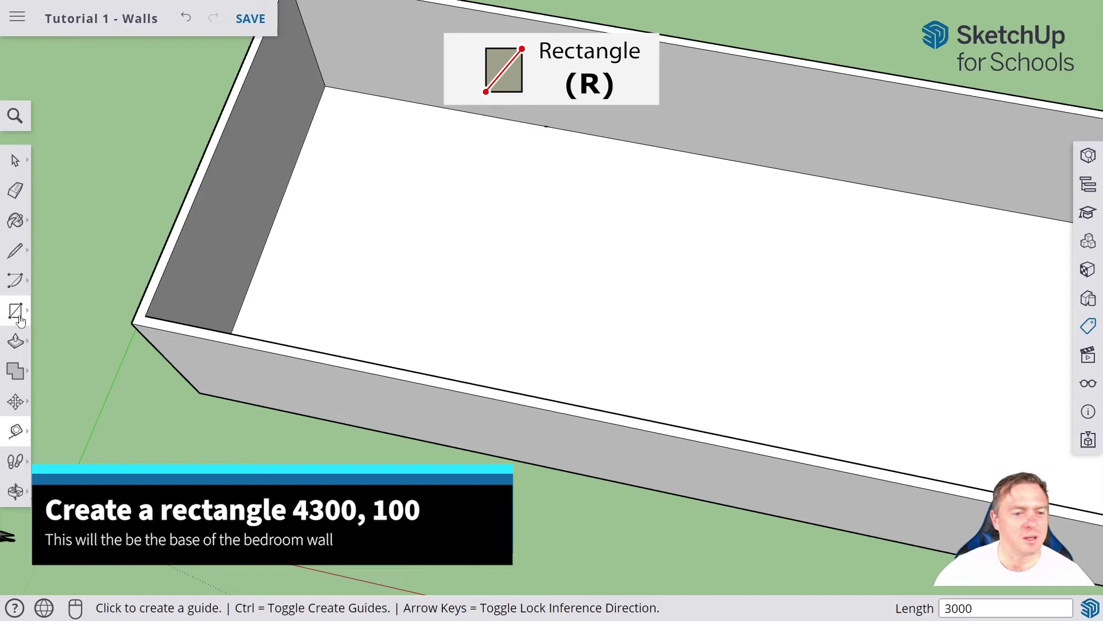
Step: Draw a 4300 × 100 mm rectangle from the 3000 mm guide point across the floor
click(17, 315)
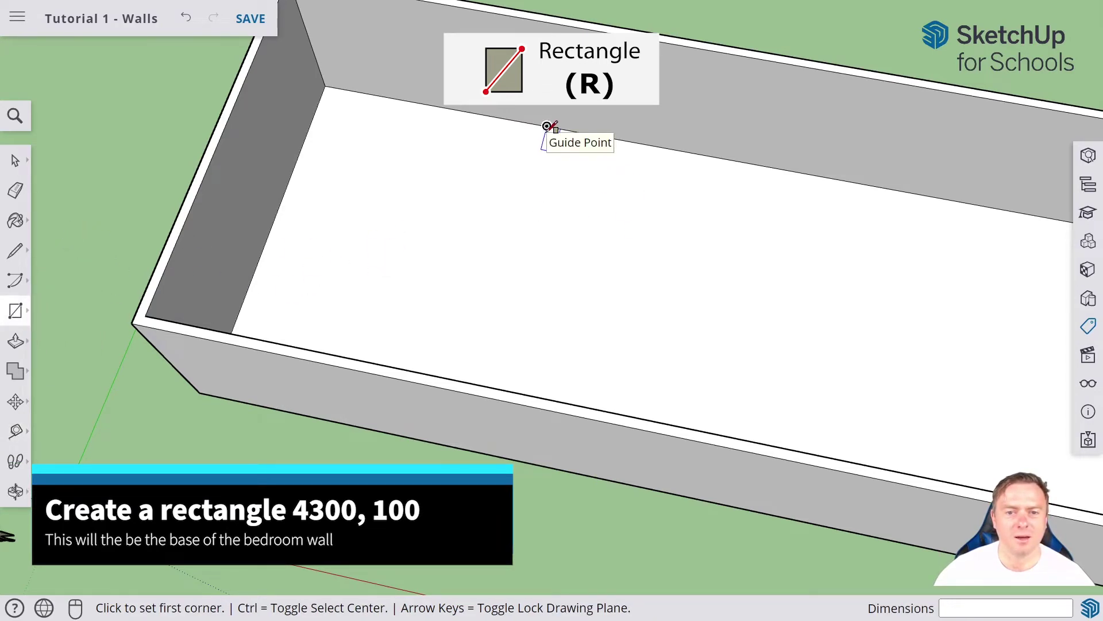
click(546, 125)
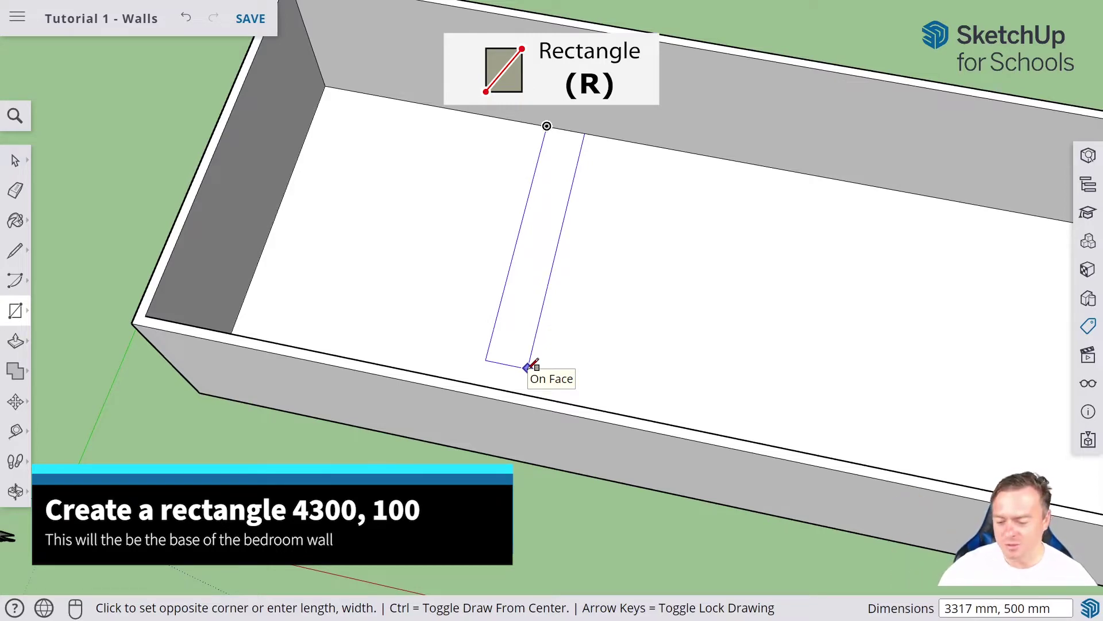
text(4300, 100)
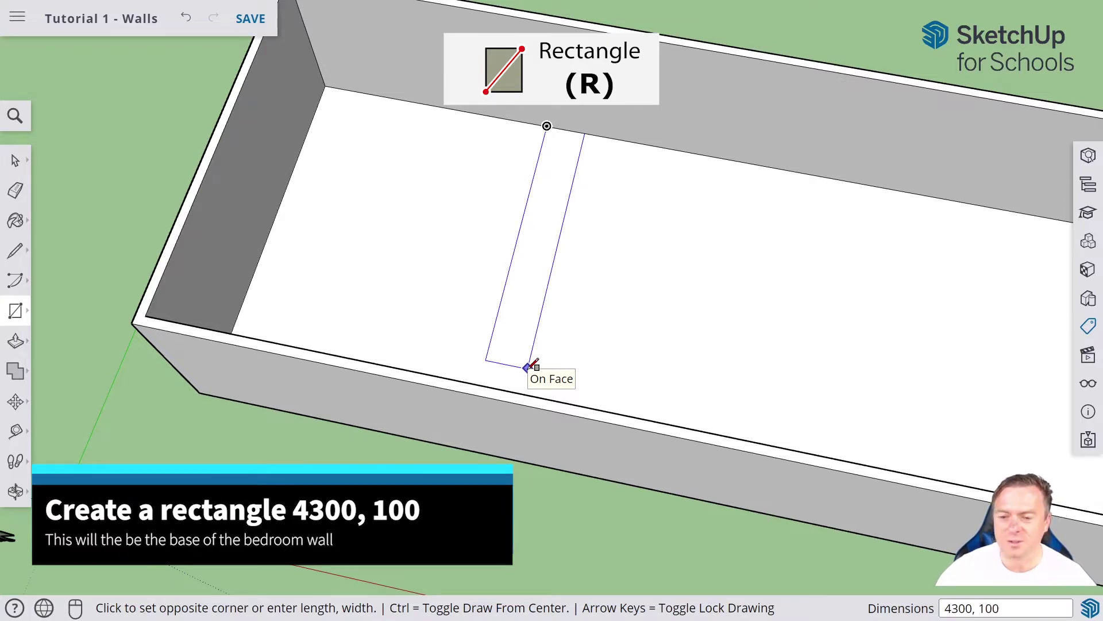
key(Return)
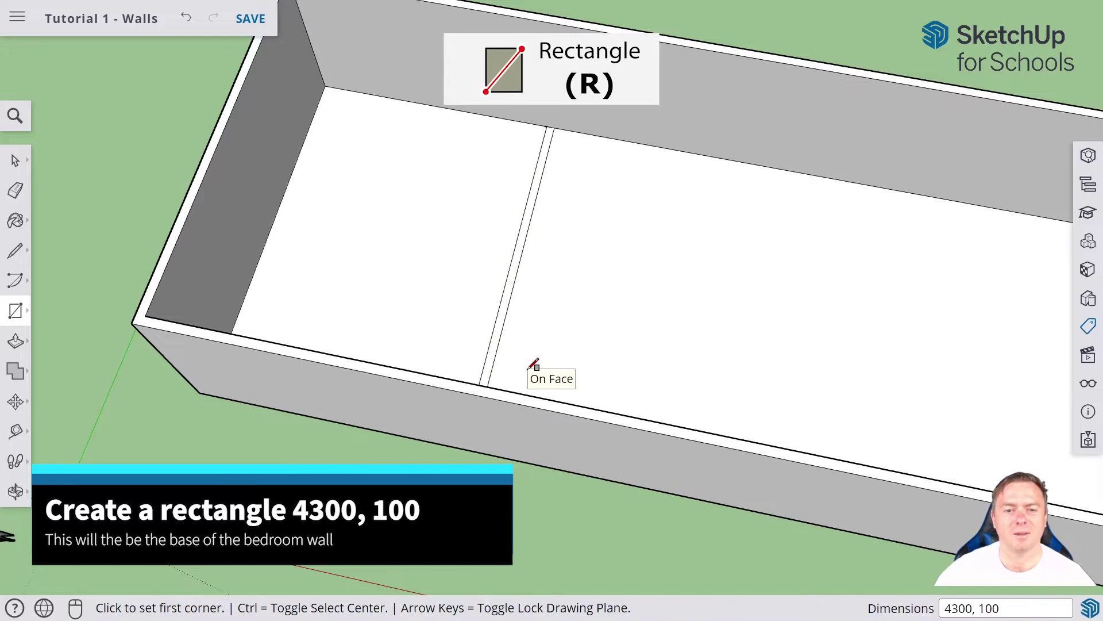
middle_drag(539, 286, 81, 224)
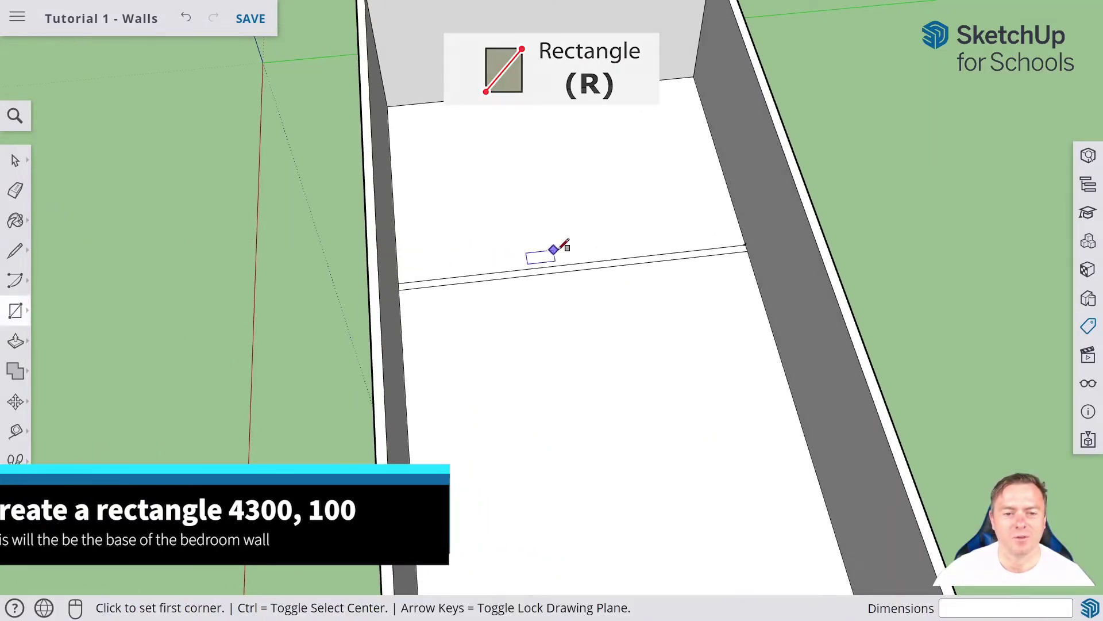
middle_drag(556, 246, 795, 300)
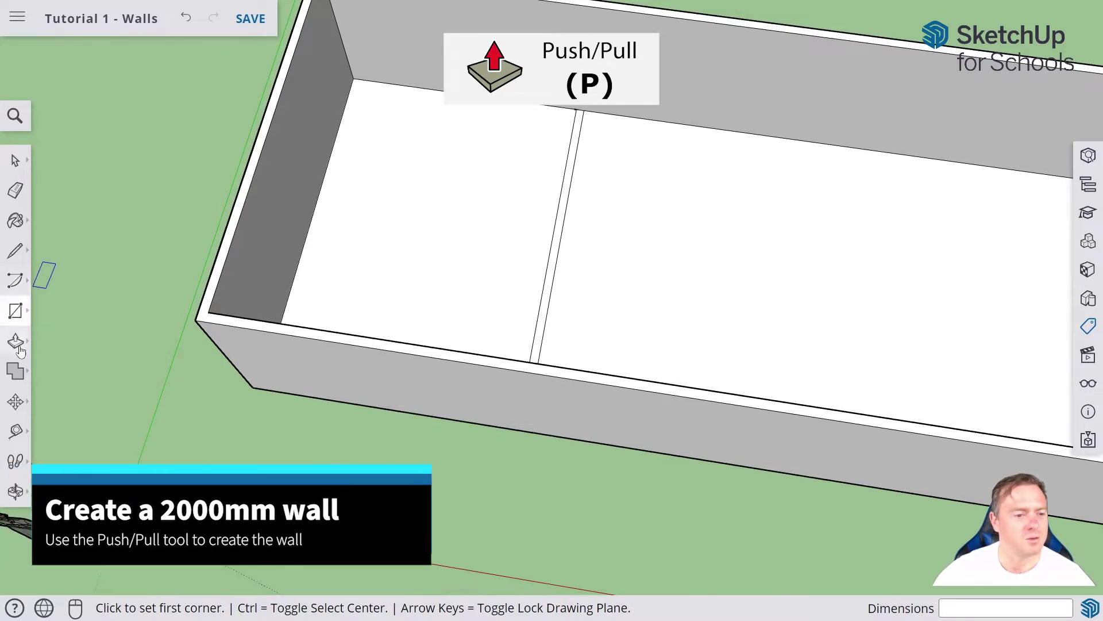
Step: Push/Pull the thin wall-base rectangle up to 2000 mm
click(16, 342)
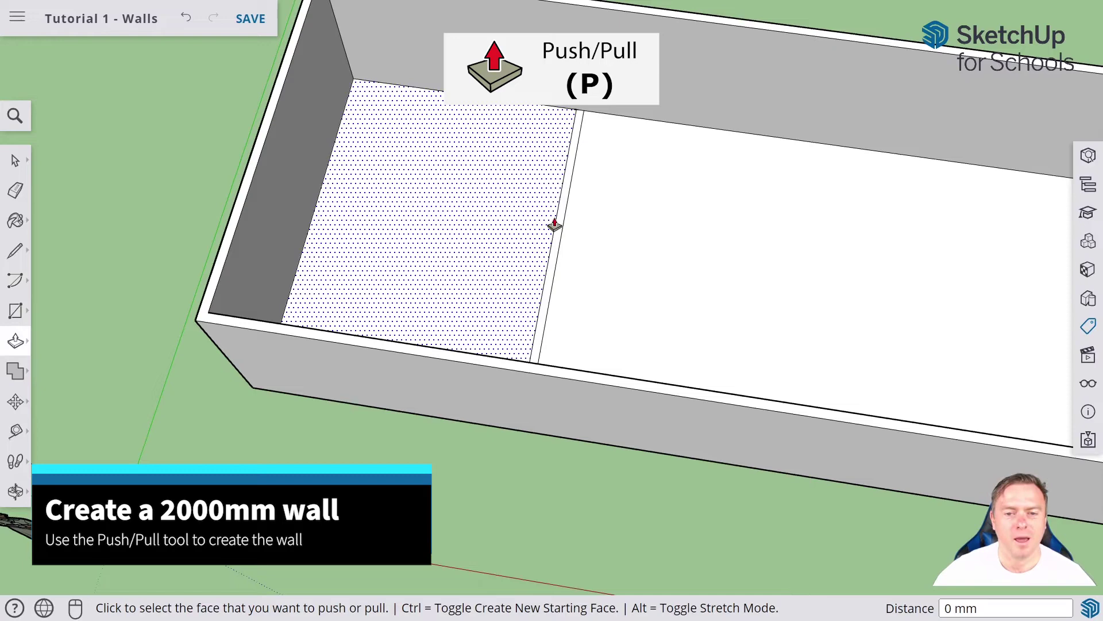
scroll(555, 226, up, 6)
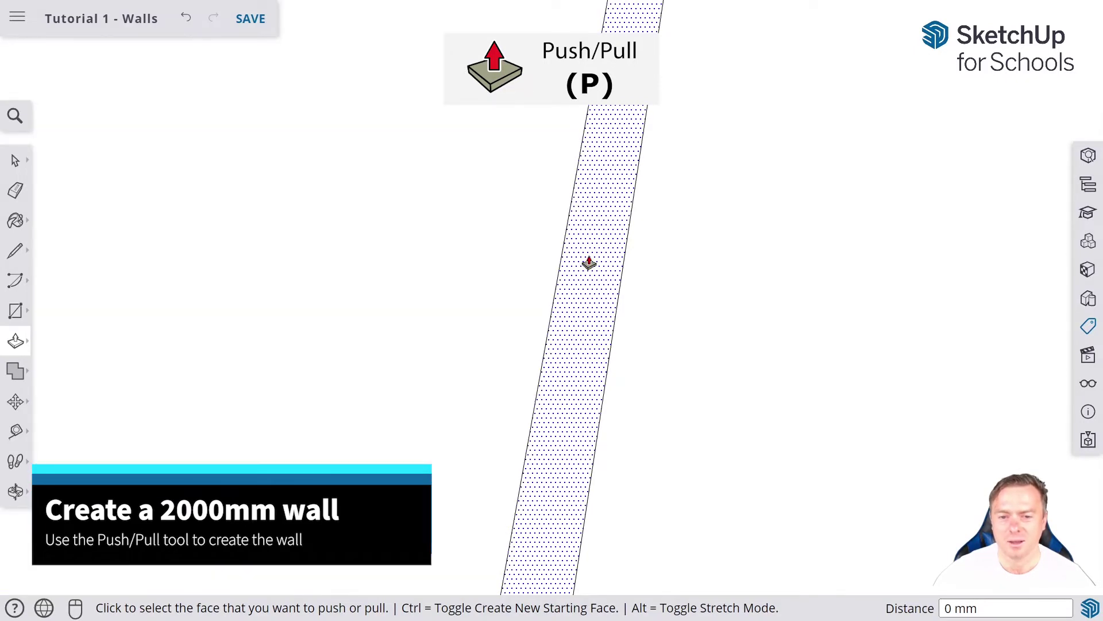
scroll(589, 262, down, 4)
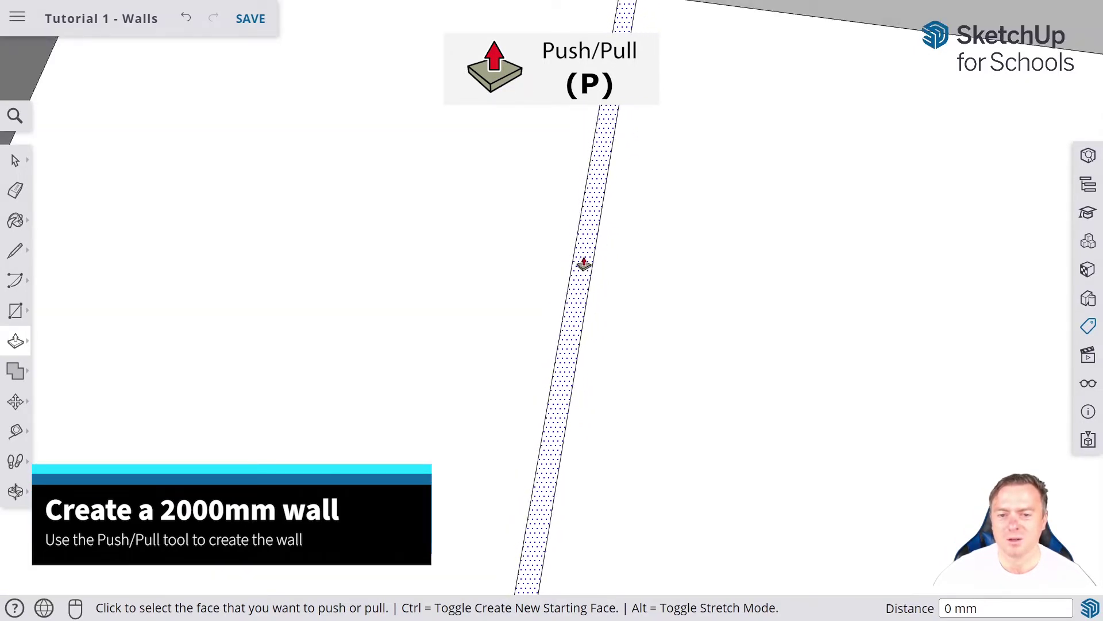
click(584, 264)
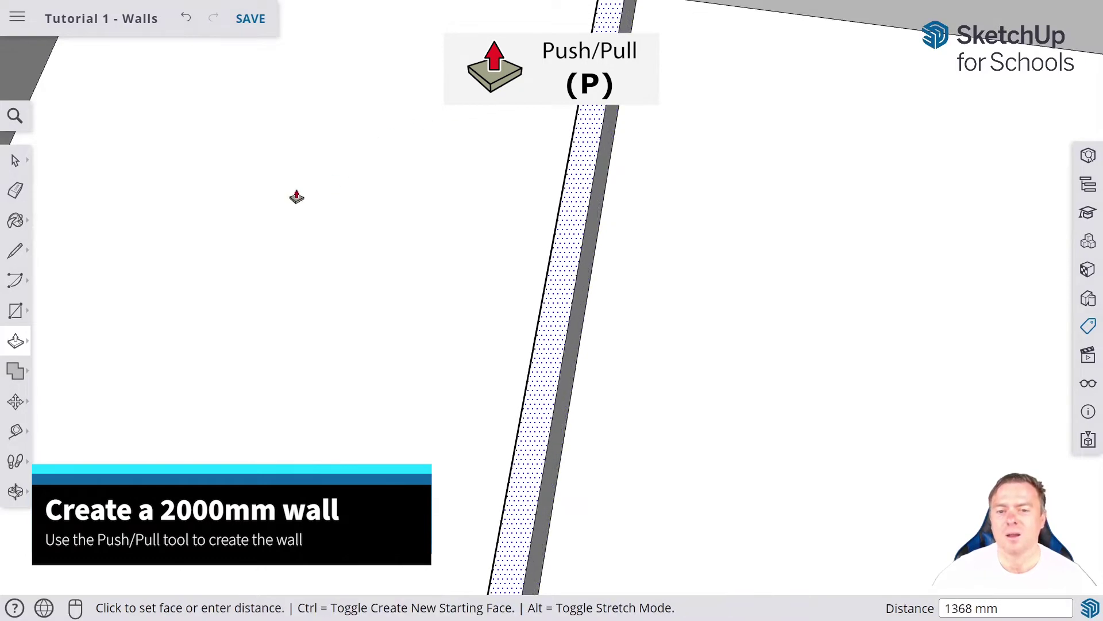
middle_drag(276, 278, 202, 161)
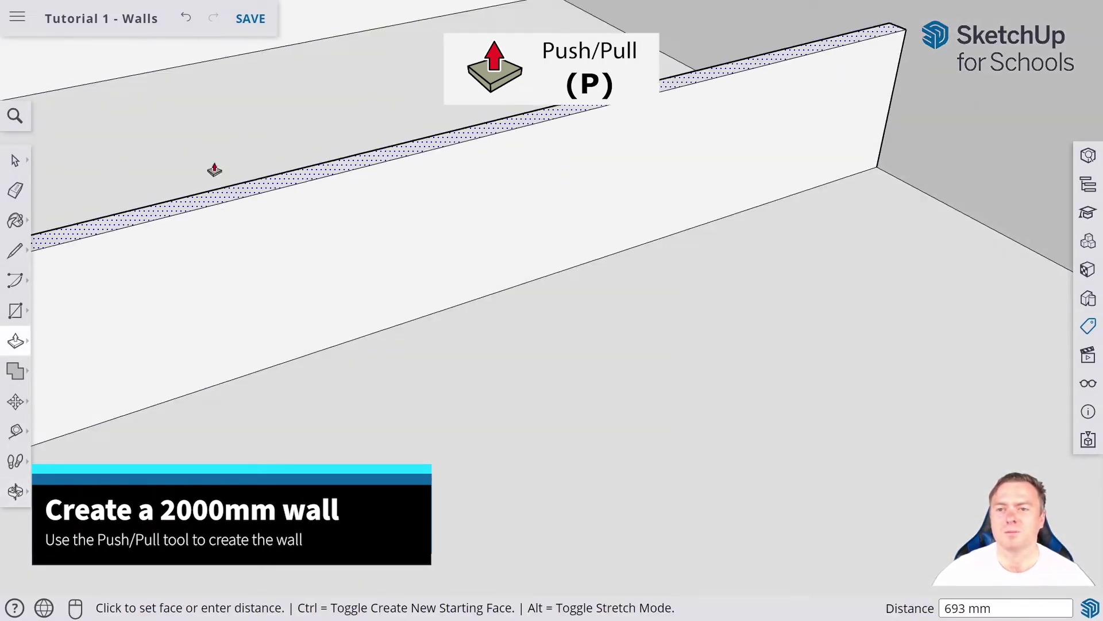
scroll(191, 131, down, 3)
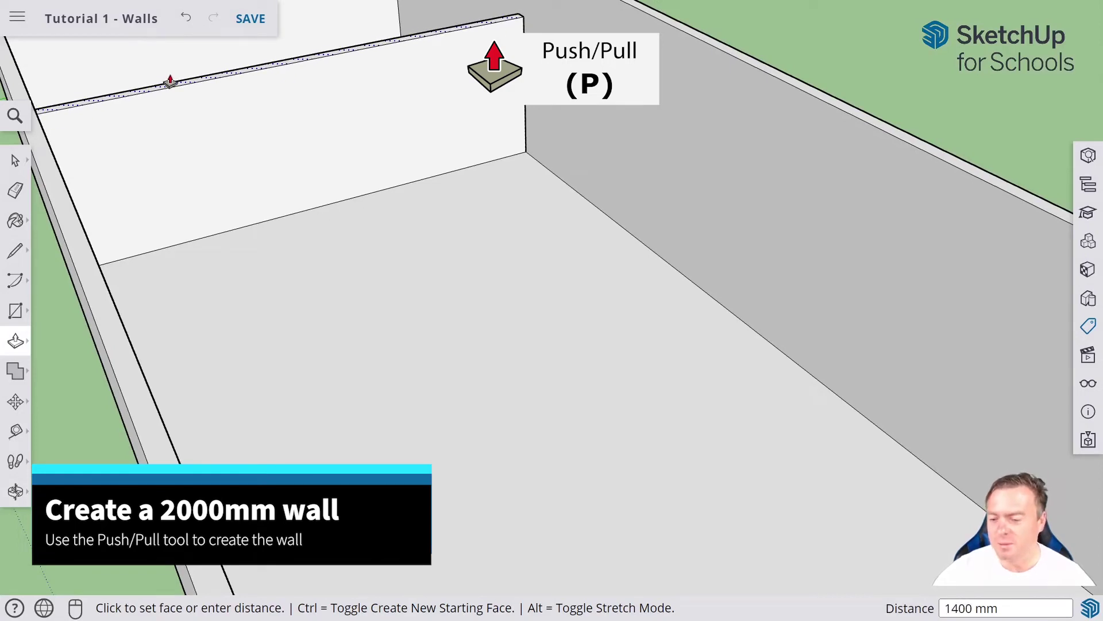
text(00)
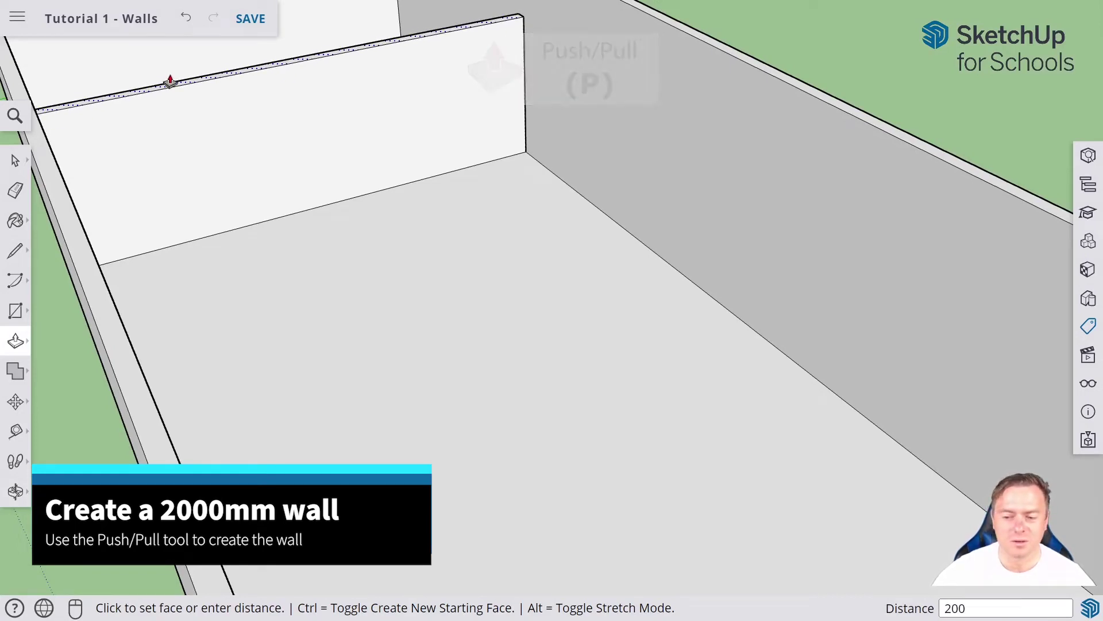
key(BackSpace)
key(BackSpace)
key(BackSpace)
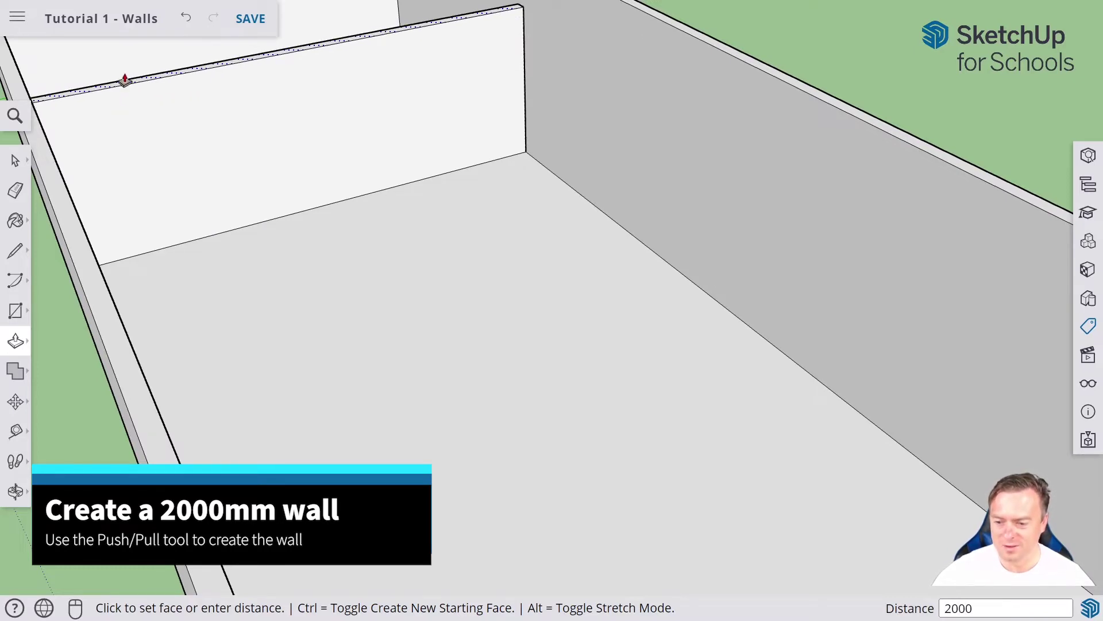
key(Return)
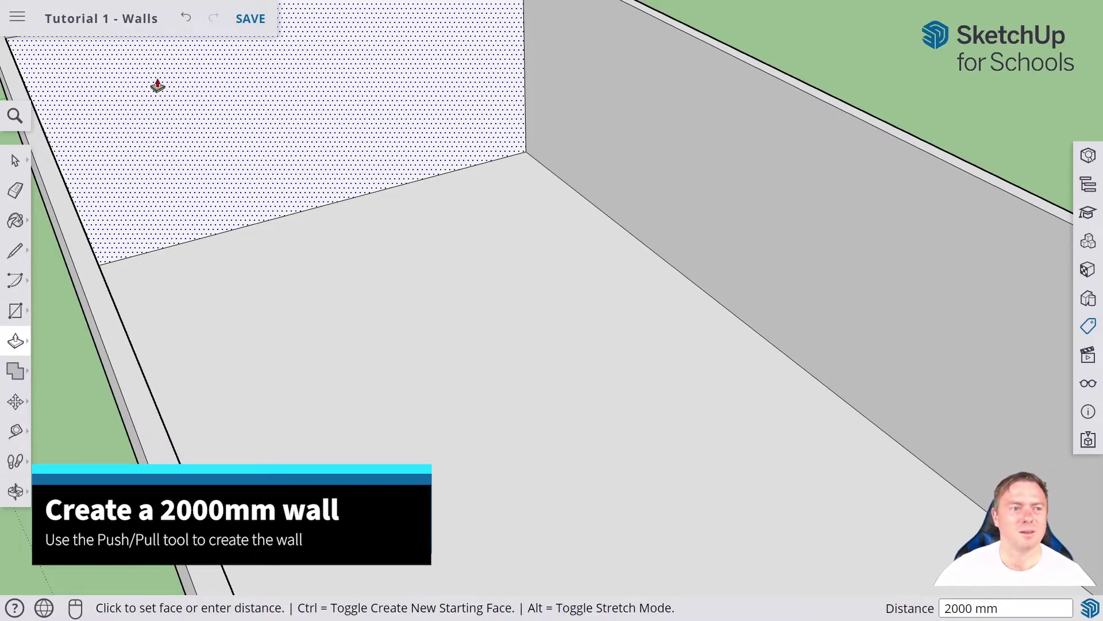
Step: Orbit around the box to inspect the two rooms
click(15, 160)
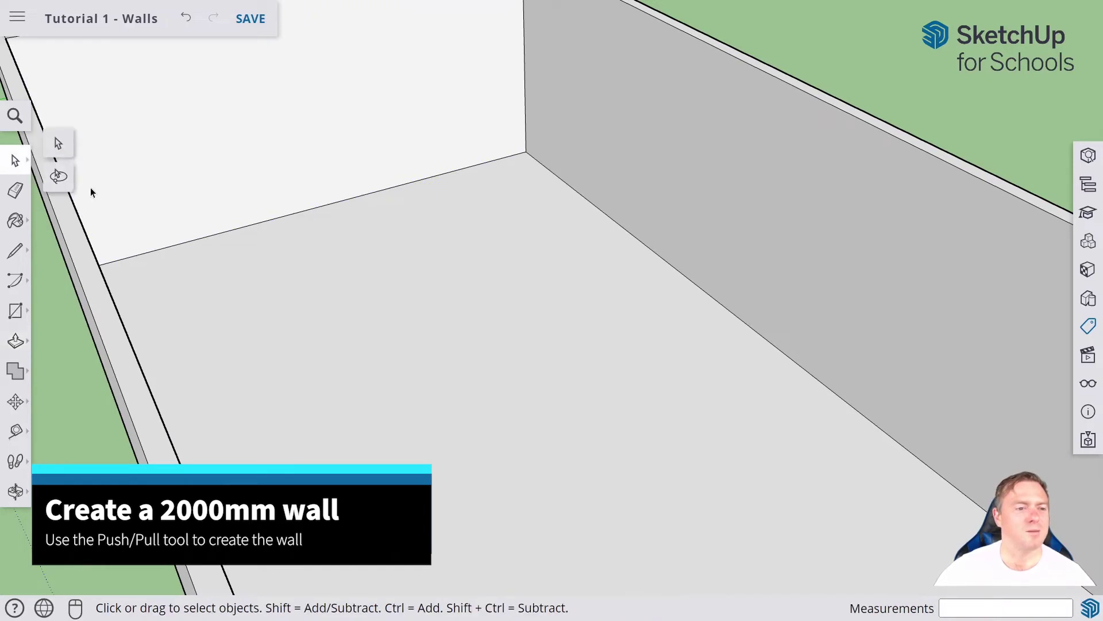
middle_drag(200, 152, 233, 150)
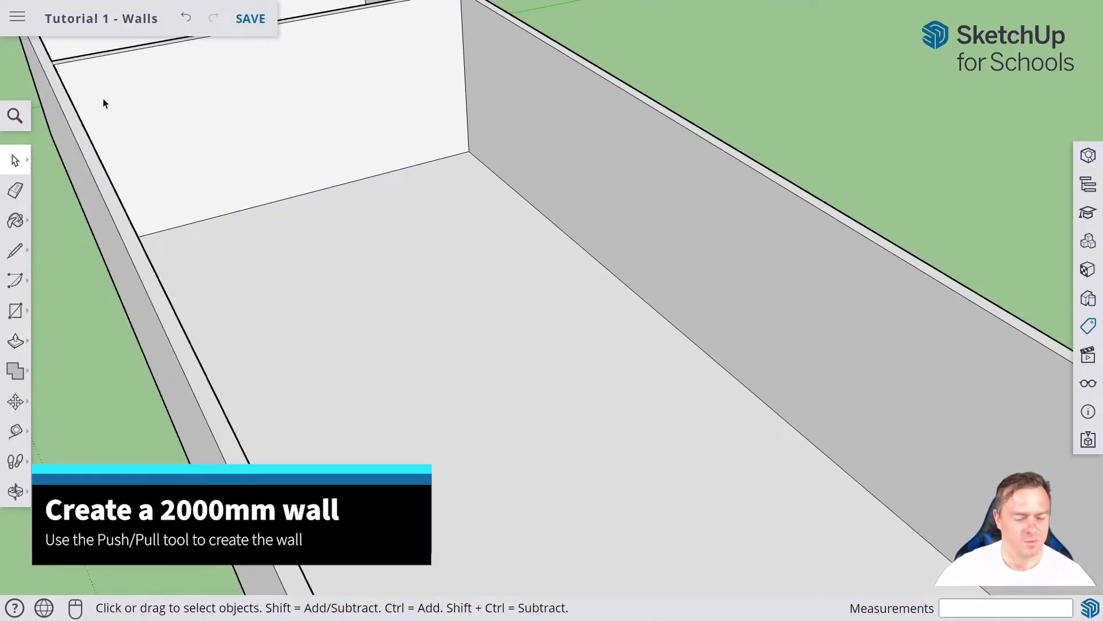
middle_drag(103, 103, 333, 374)
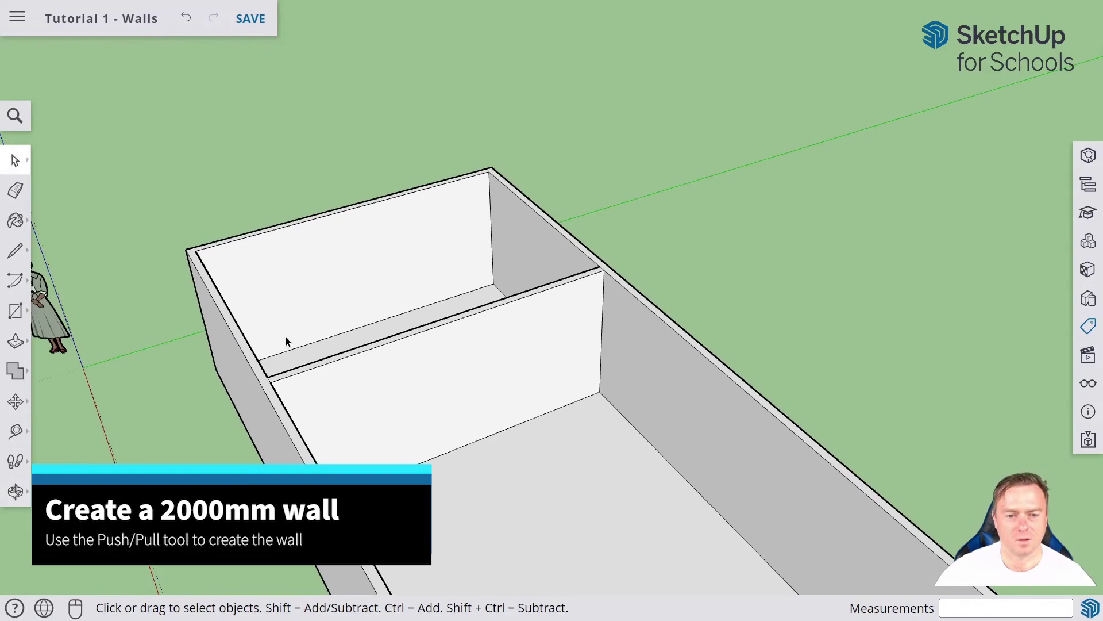
middle_drag(286, 342, 540, 343)
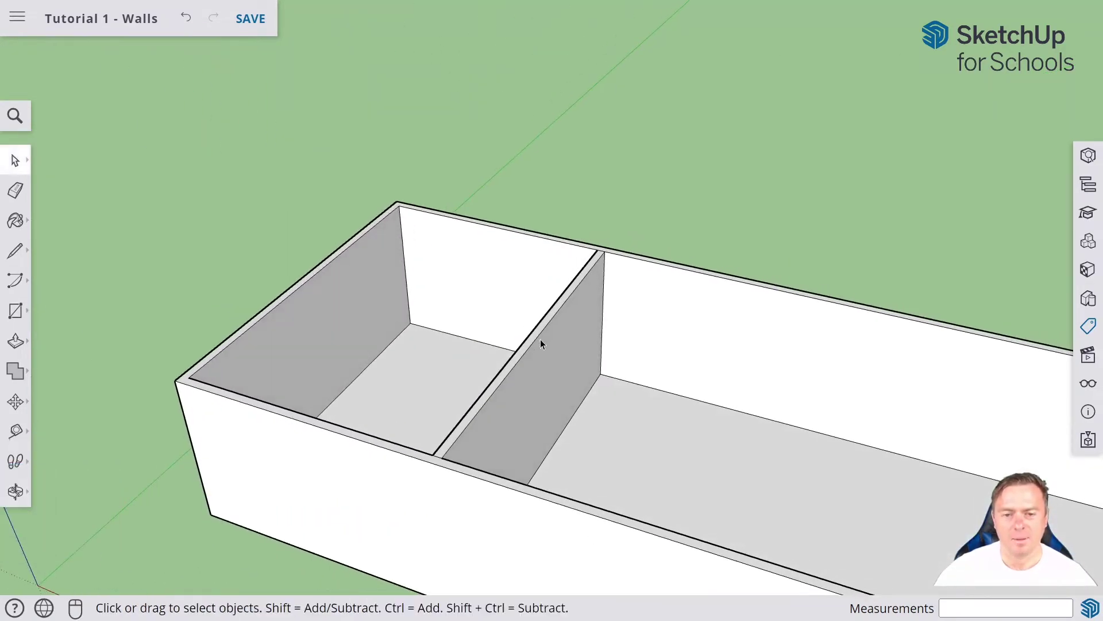
middle_drag(528, 427, 282, 374)
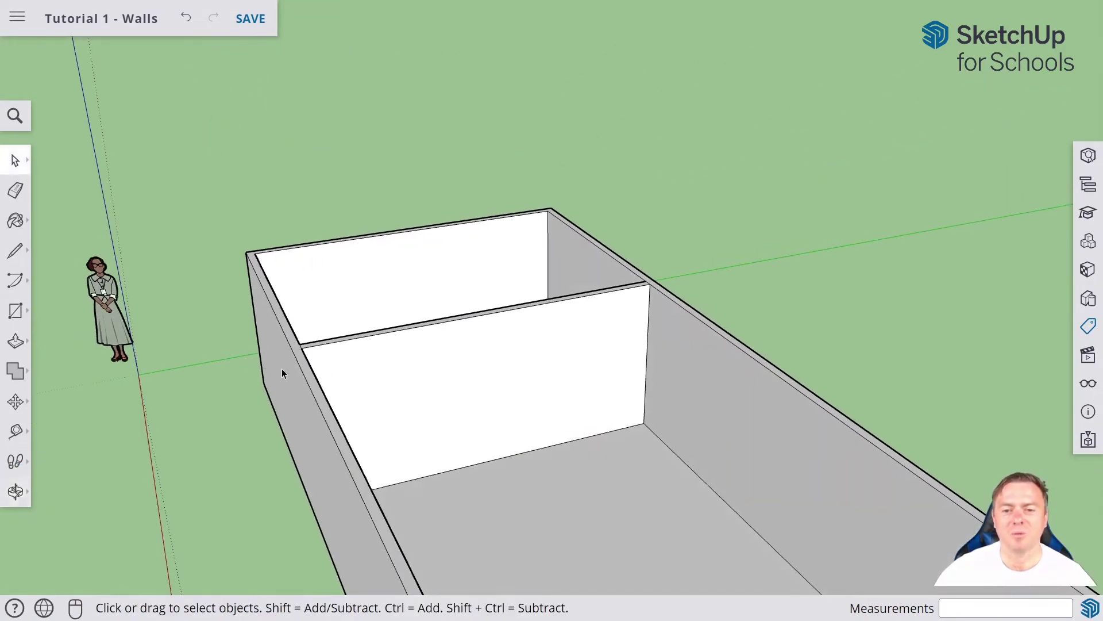
scroll(522, 430, down, 2)
middle_drag(487, 510, 500, 455)
middle_drag(544, 362, 402, 362)
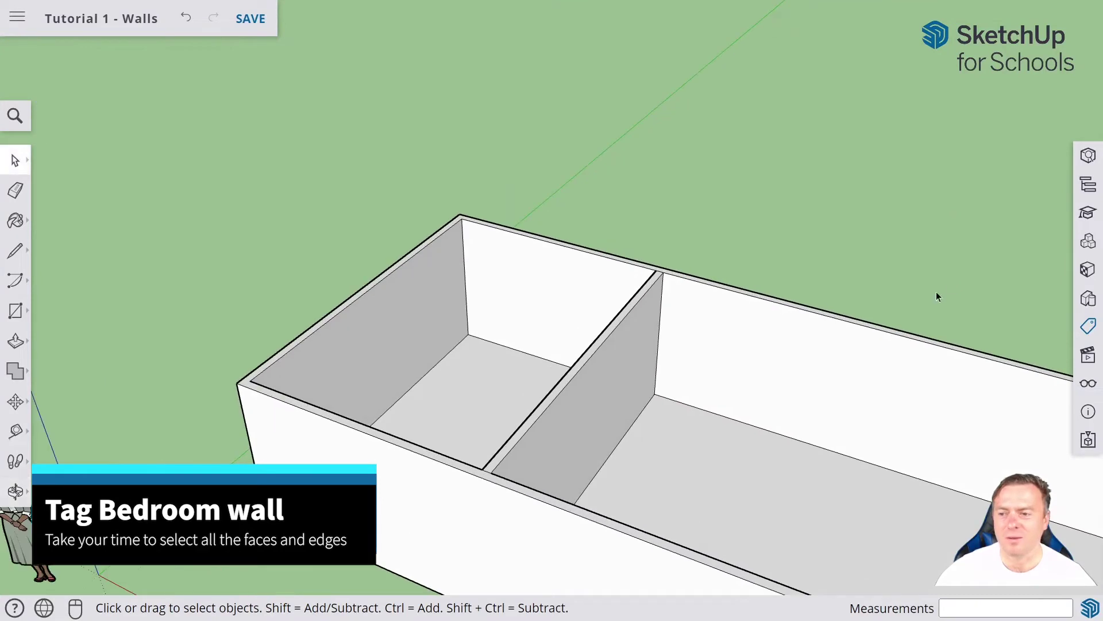
Step: Hide the Walls tag and orbit around the lone partition wall
click(1087, 325)
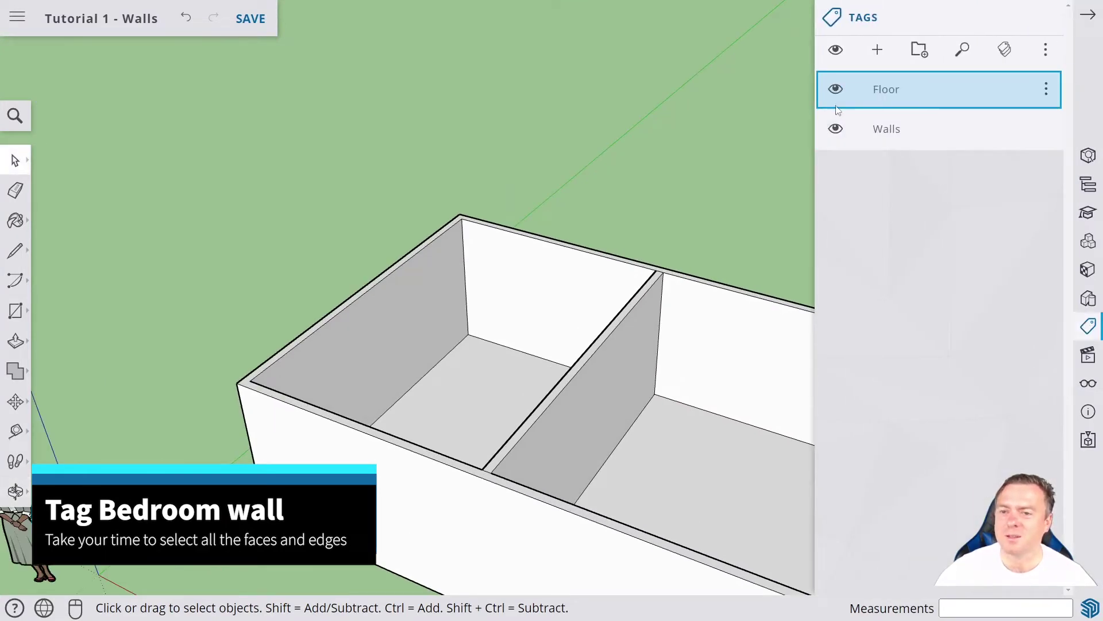
click(835, 129)
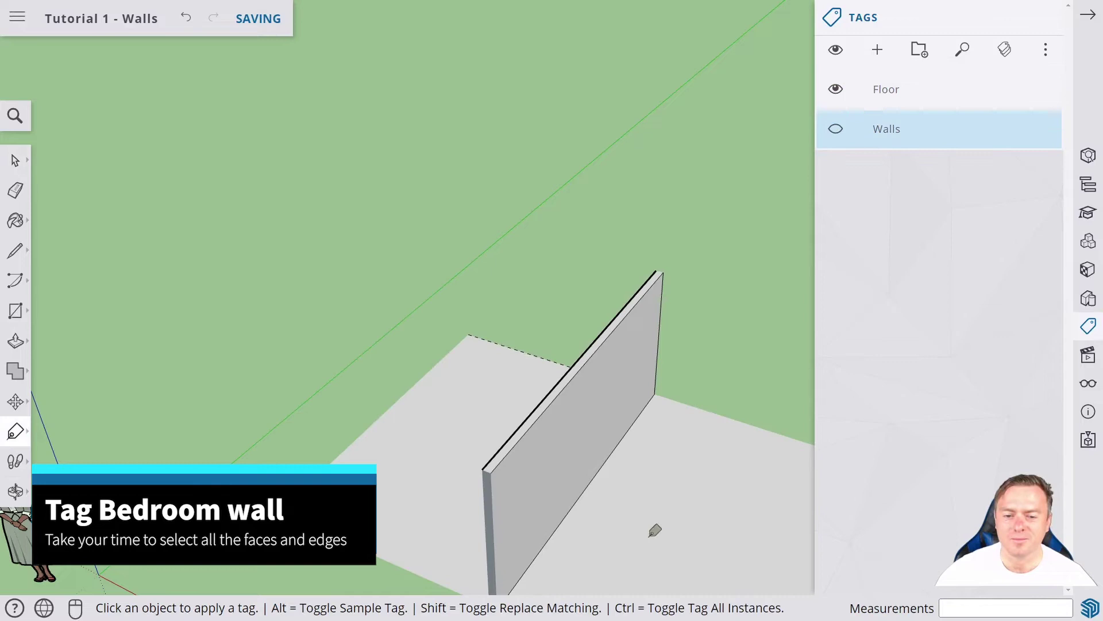
middle_drag(655, 529, 673, 389)
scroll(584, 369, up, 5)
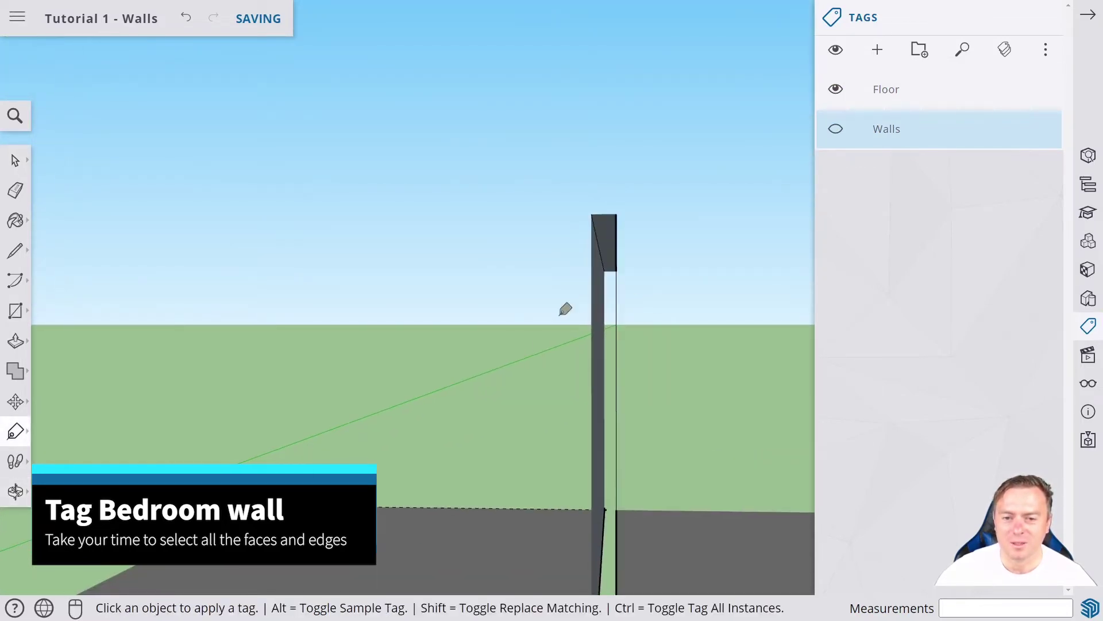
mouse_move(607, 454)
middle_down()
mouse_move(604, 463)
mouse_move(602, 445)
middle_up()
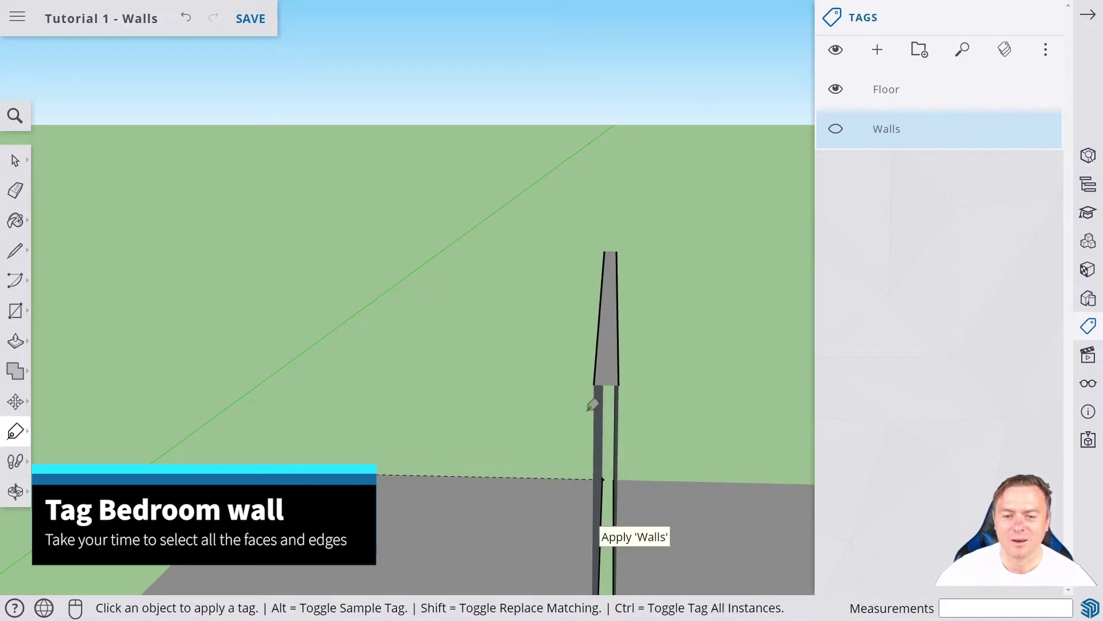
middle_drag(661, 396, 446, 398)
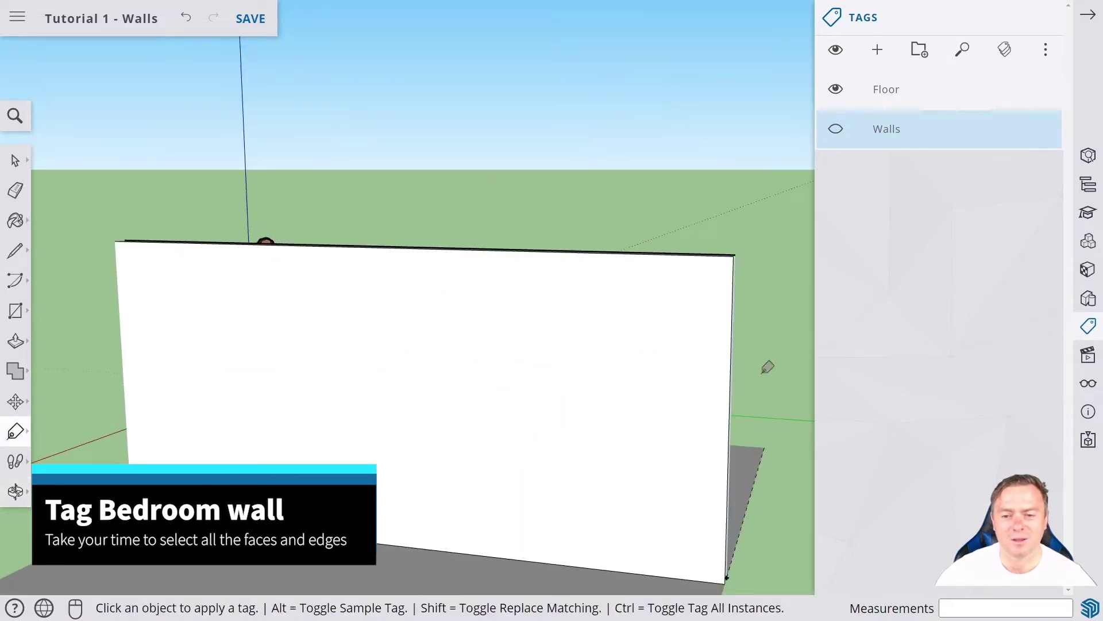
middle_drag(768, 367, 380, 335)
middle_drag(648, 318, 562, 335)
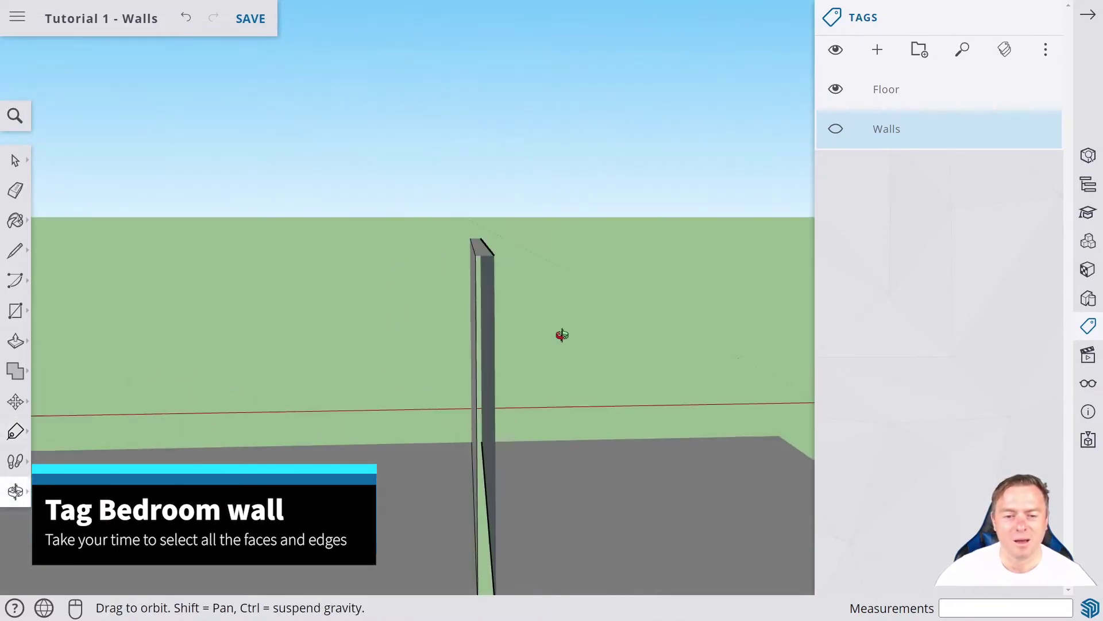
mouse_move(471, 340)
middle_down()
mouse_move(527, 342)
mouse_move(513, 300)
mouse_move(471, 315)
mouse_move(485, 325)
mouse_move(481, 346)
mouse_move(483, 335)
middle_up()
Step: Create a new tag named Bedroom
middle_drag(747, 239, 781, 190)
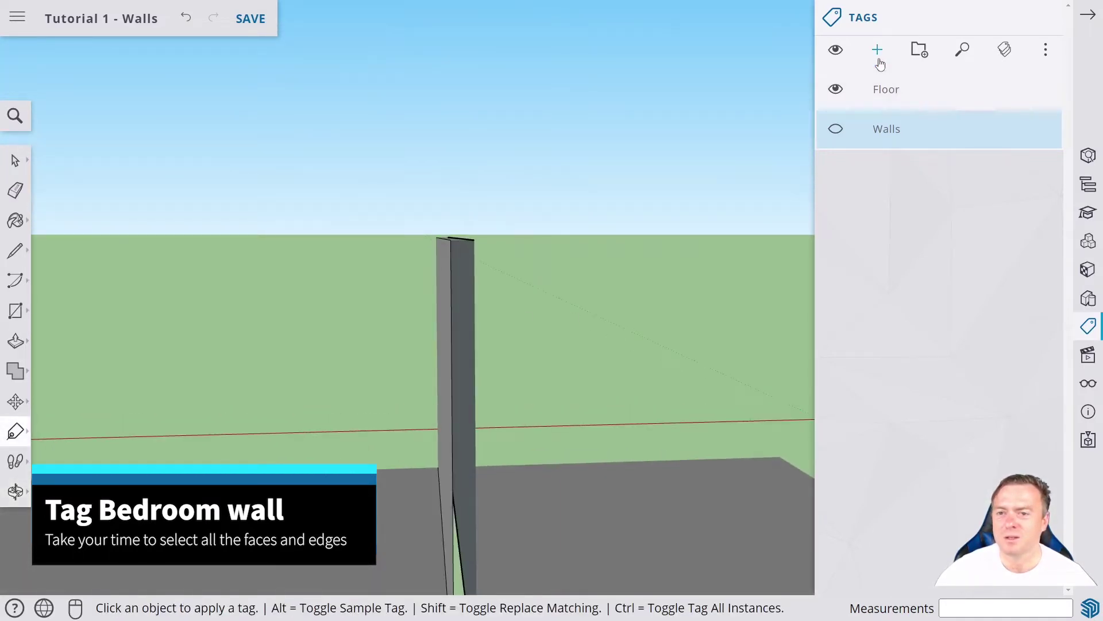
click(879, 58)
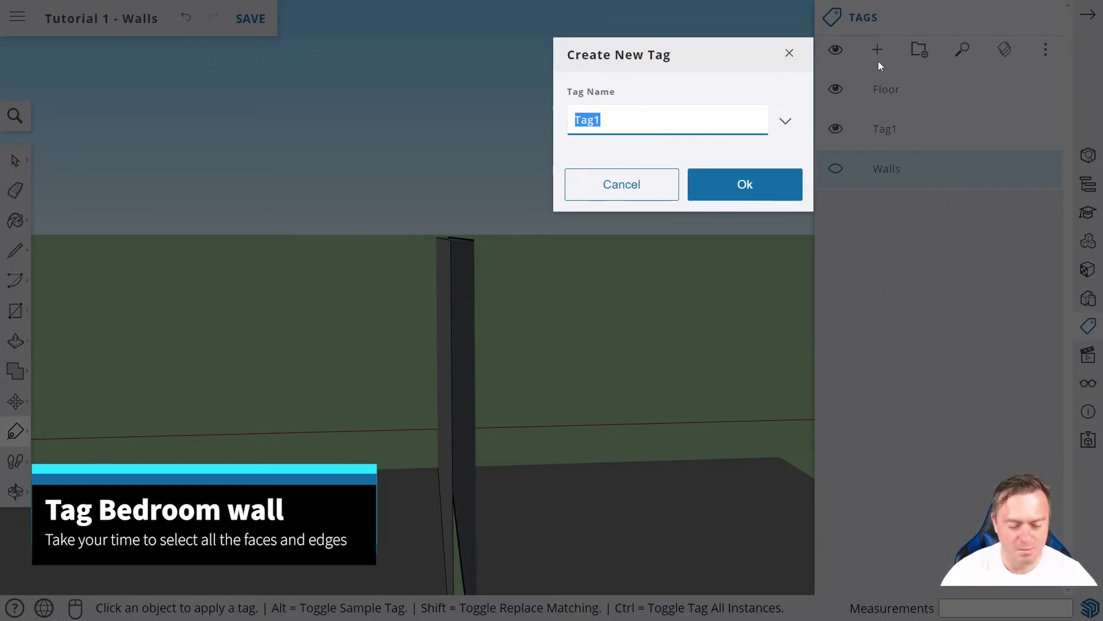
text(Bedroom)
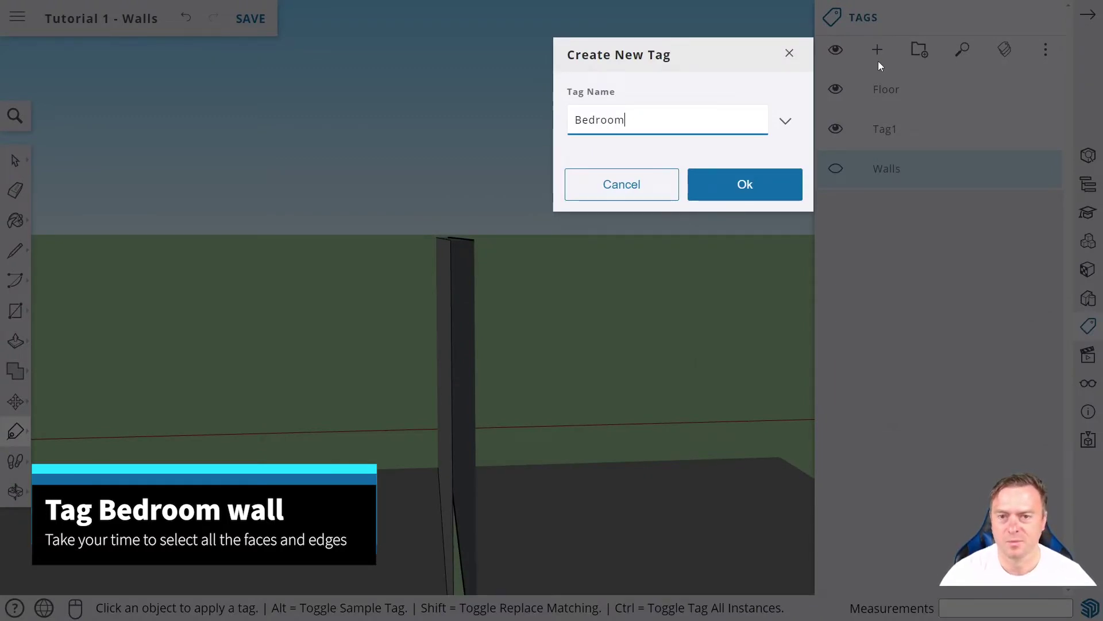
click(725, 187)
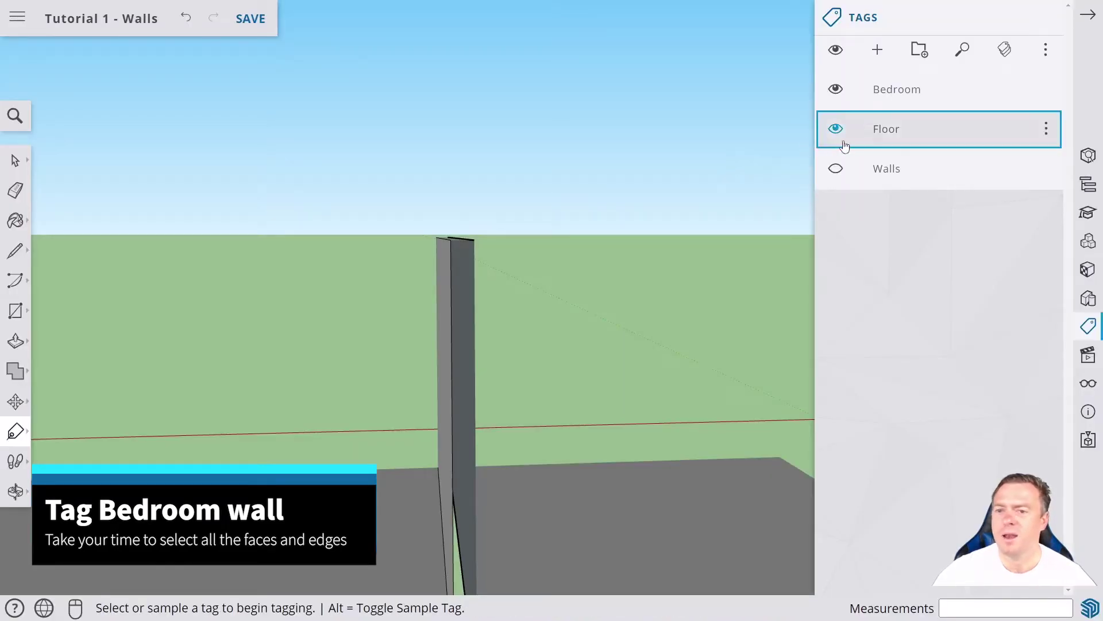
Step: Window-select the partition wall and assign it the Bedroom tag
click(15, 159)
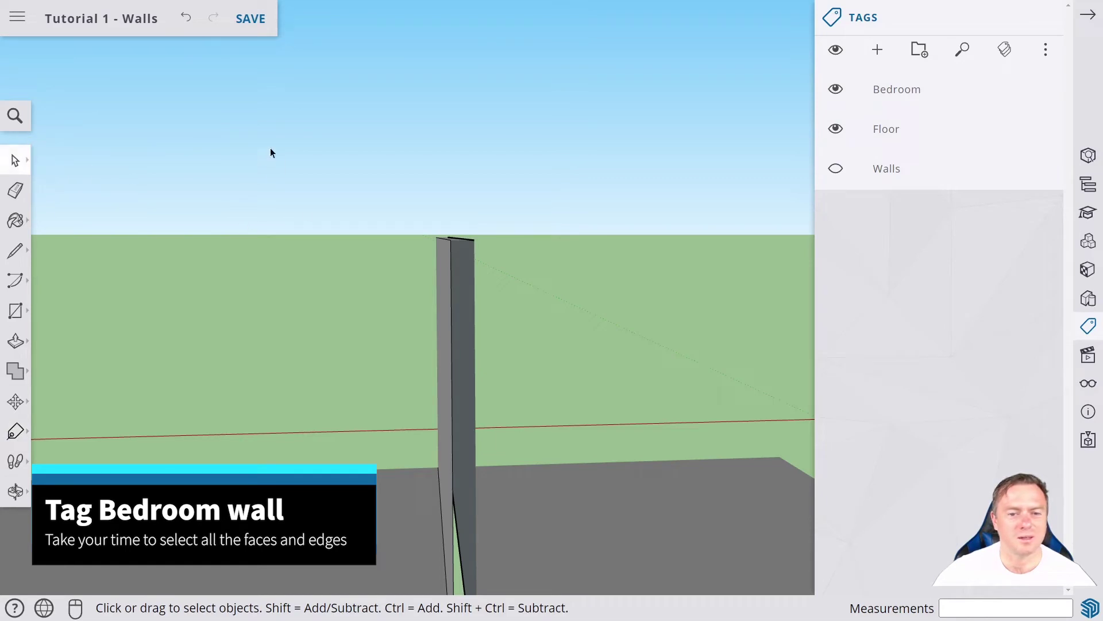
drag(270, 149, 585, 438)
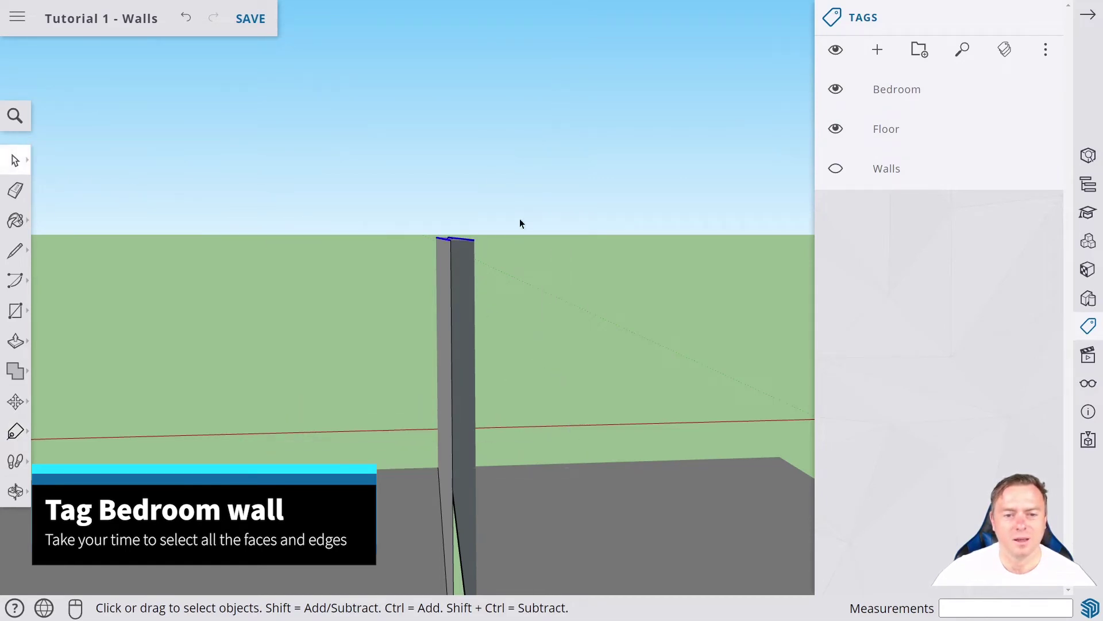
middle_drag(520, 223, 579, 258)
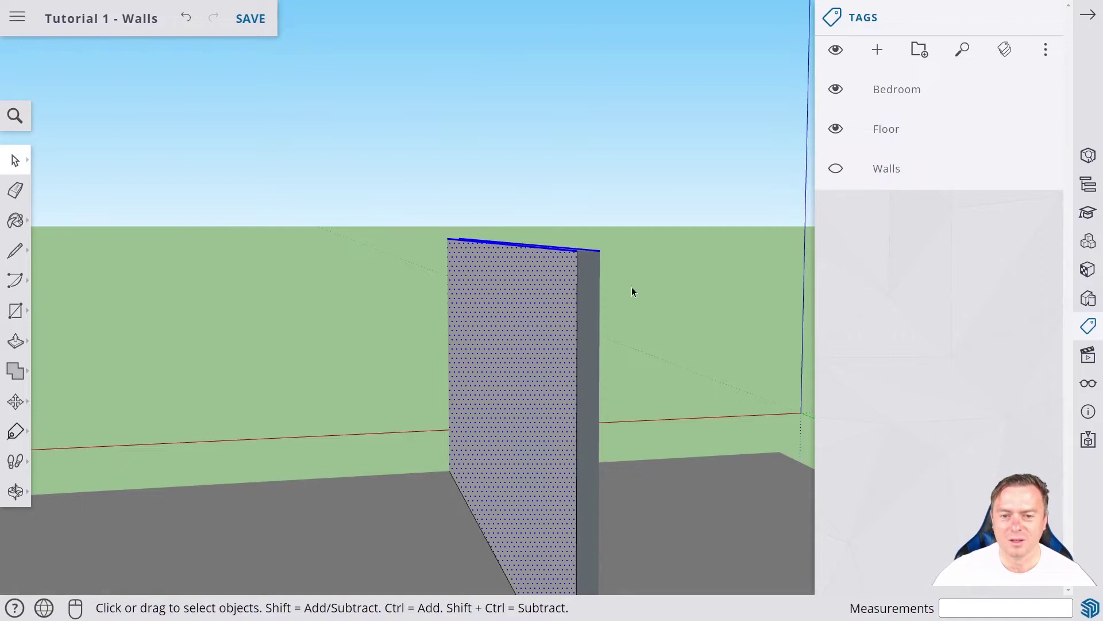
middle_drag(632, 291, 490, 288)
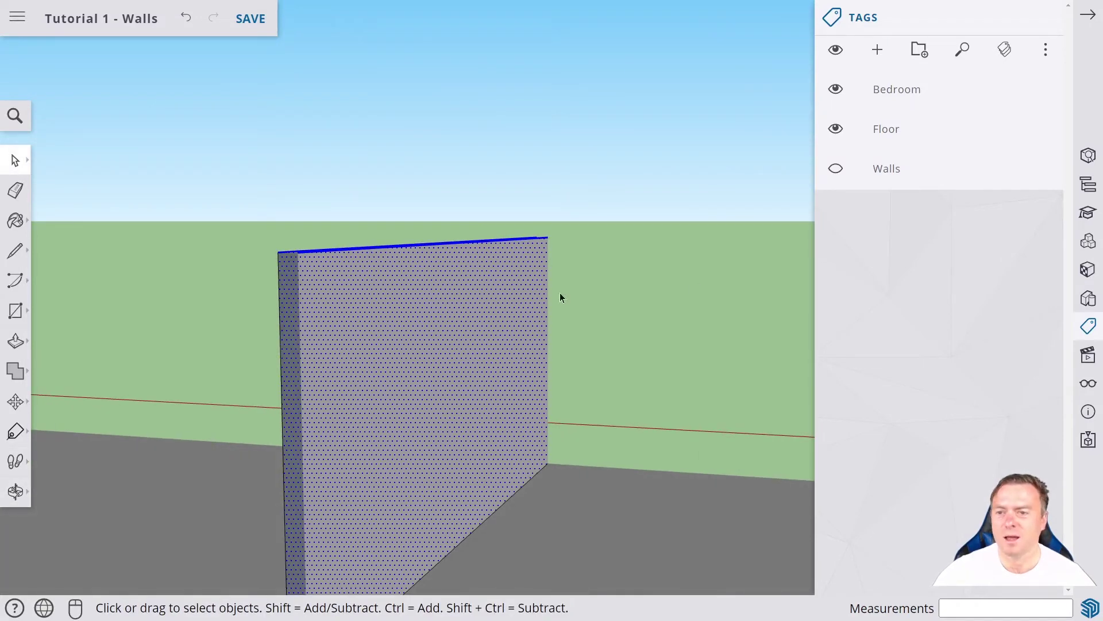
click(918, 92)
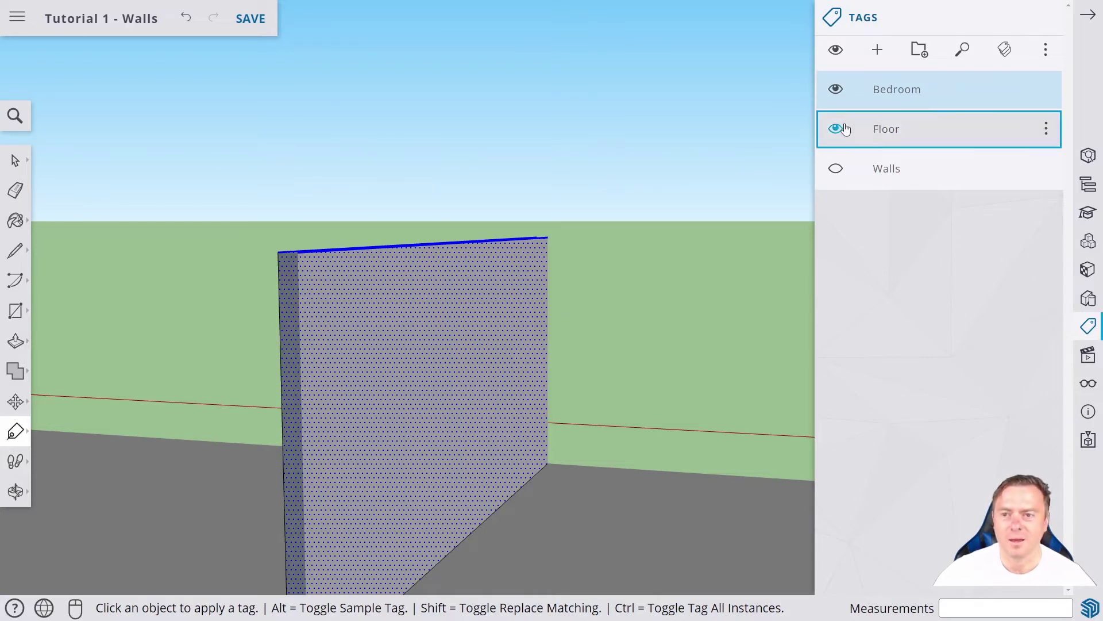
Step: Give the leftover vertical edge the Bedroom tag, then show Bedroom and Walls again
click(836, 91)
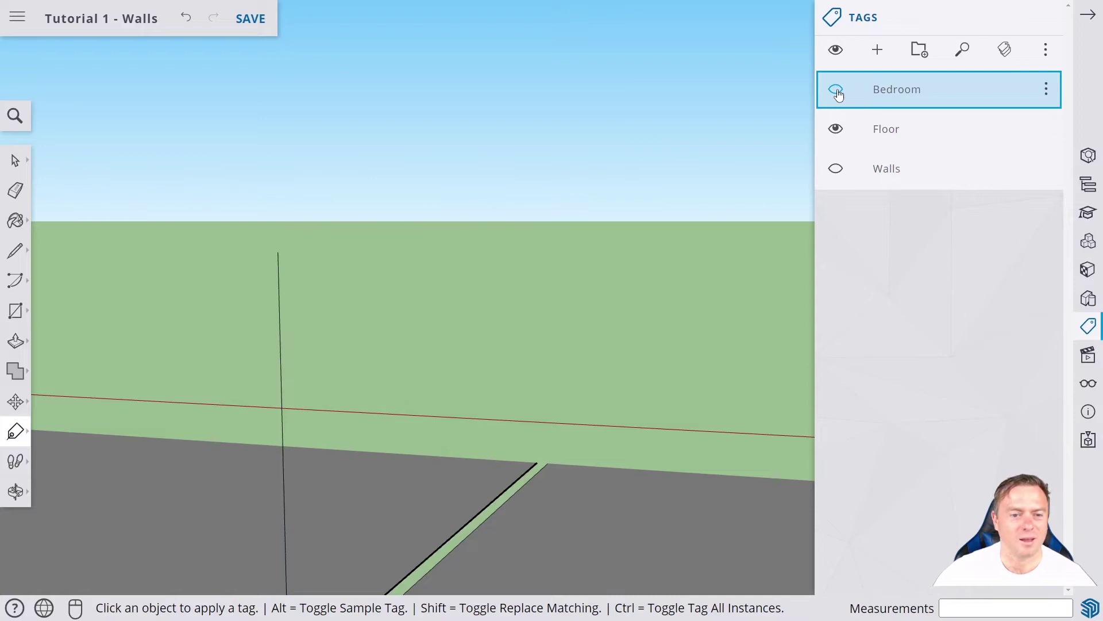
middle_drag(241, 257, 345, 212)
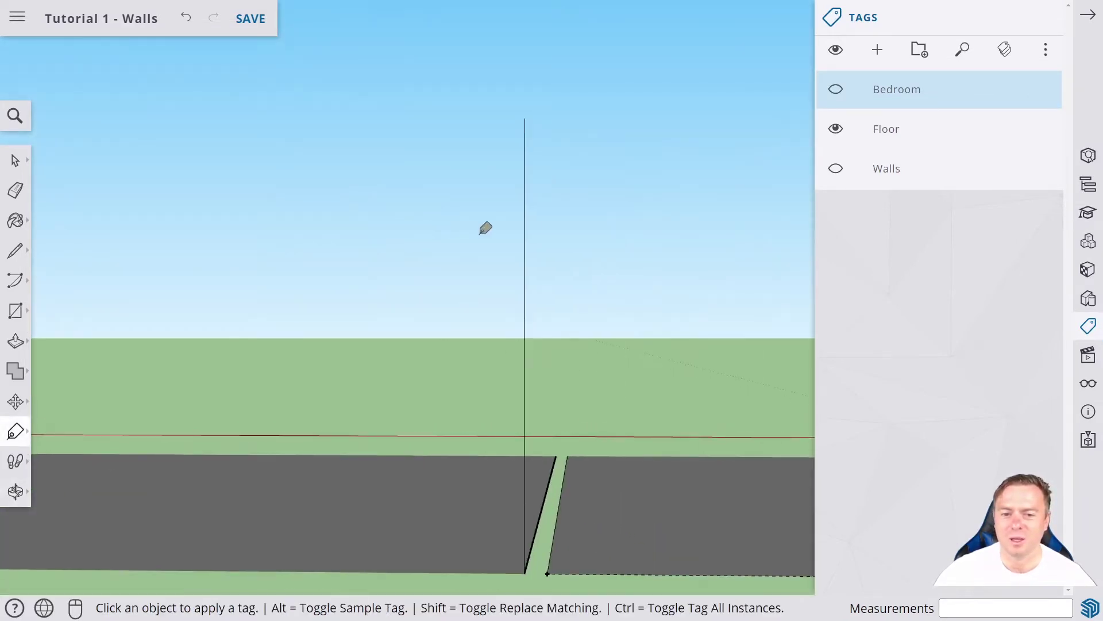
click(527, 245)
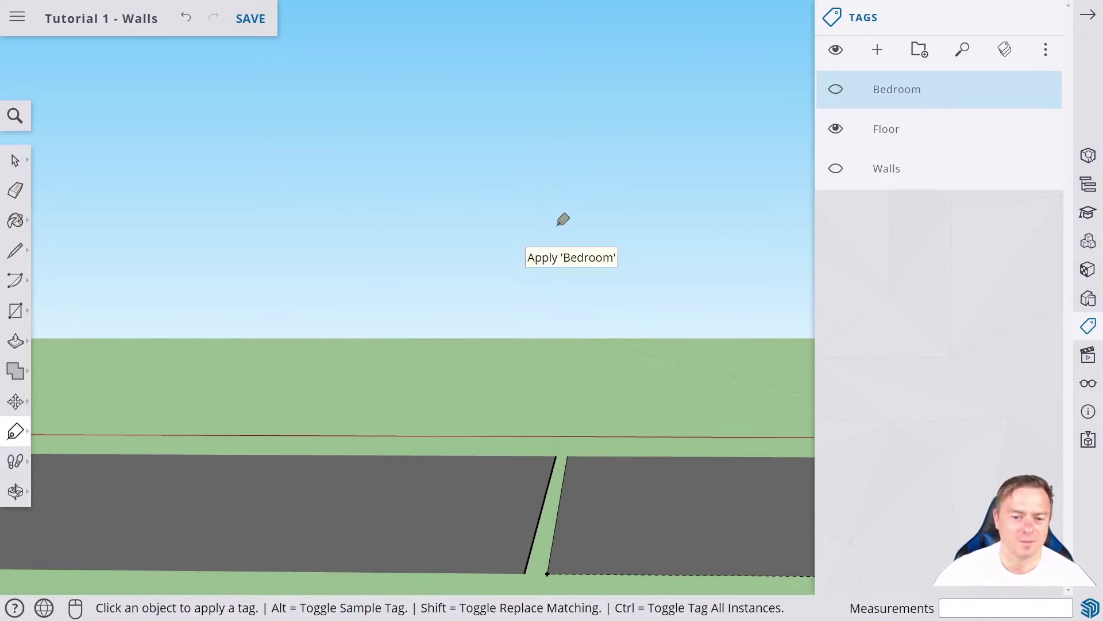
click(836, 89)
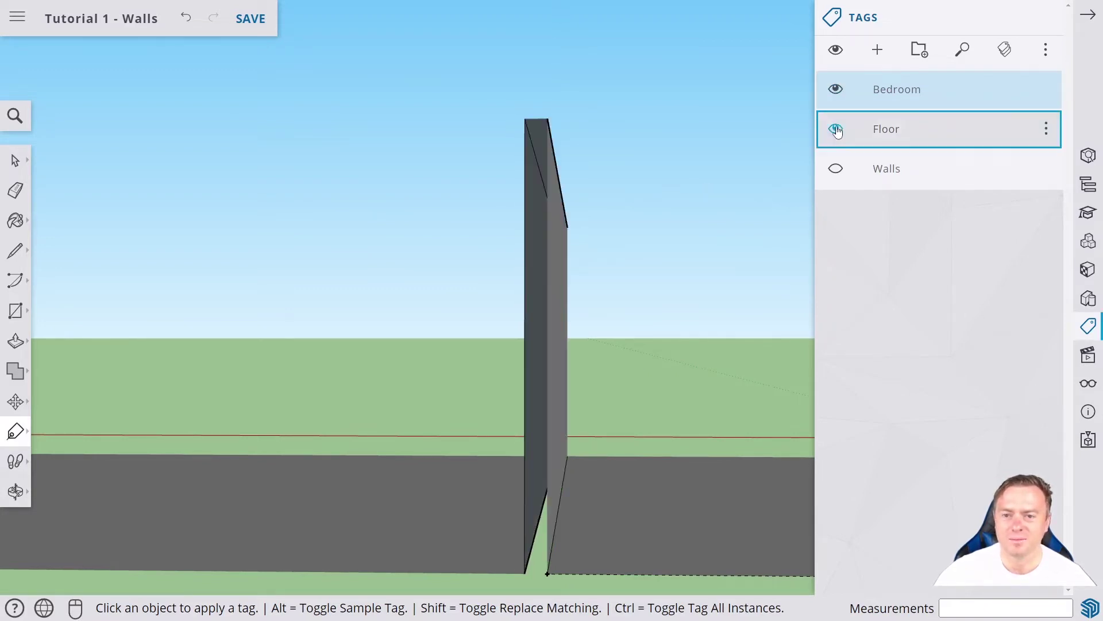
click(836, 169)
Step: Temporarily hide the Bedroom tag and orbit to inspect the rooms
middle_drag(510, 101, 581, 212)
scroll(581, 212, up, 2)
scroll(642, 146, down, 2)
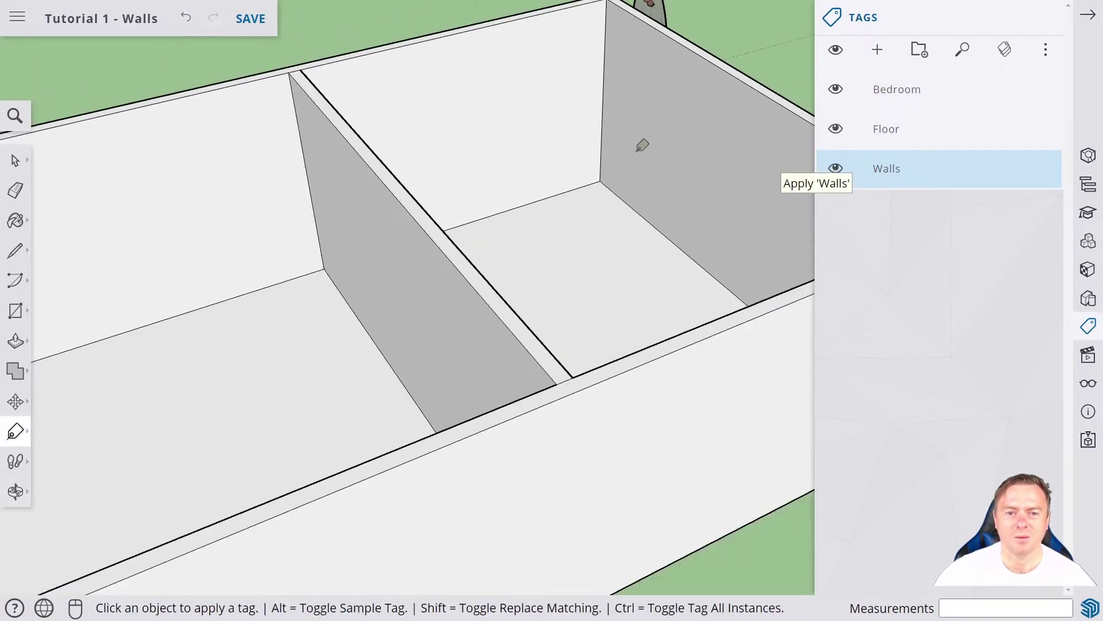
scroll(640, 143, down, 2)
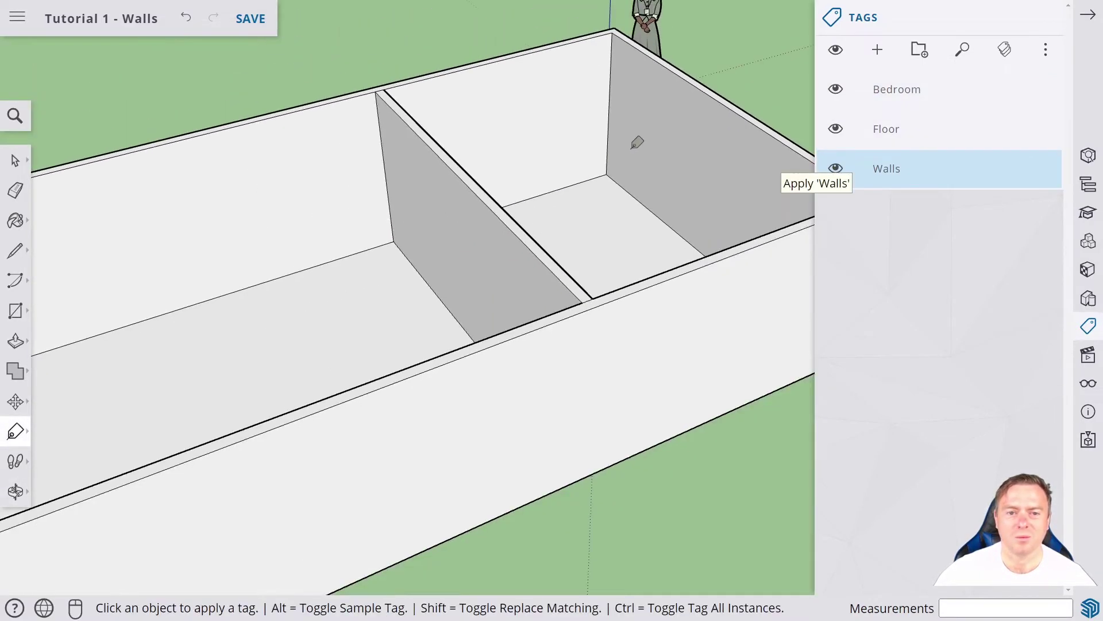
click(836, 91)
middle_drag(277, 100, 763, 196)
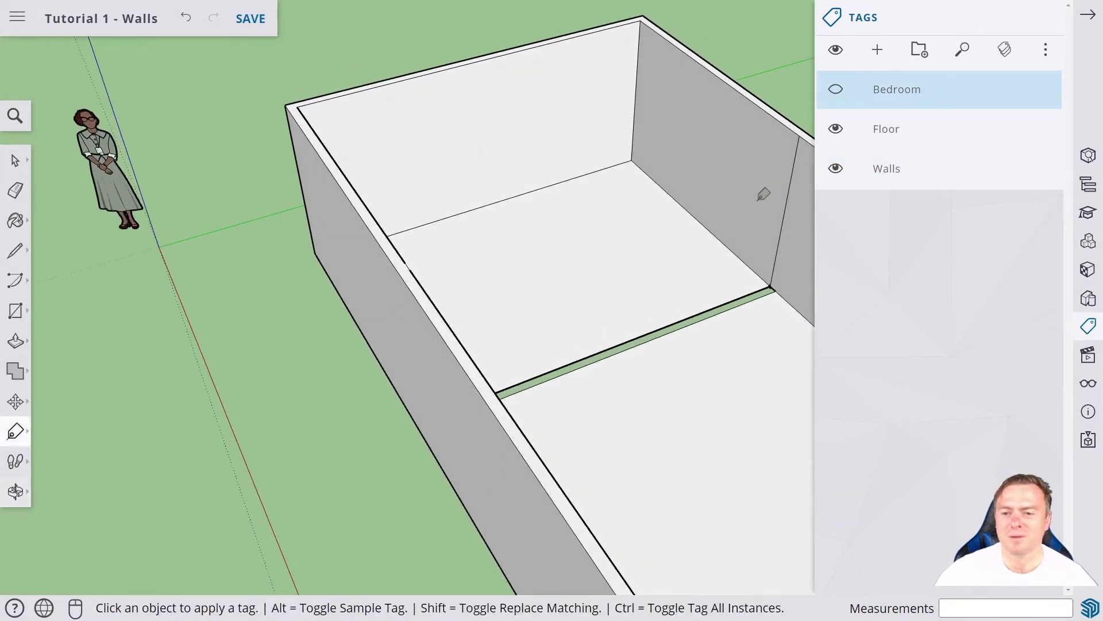
middle_drag(734, 290, 581, 354)
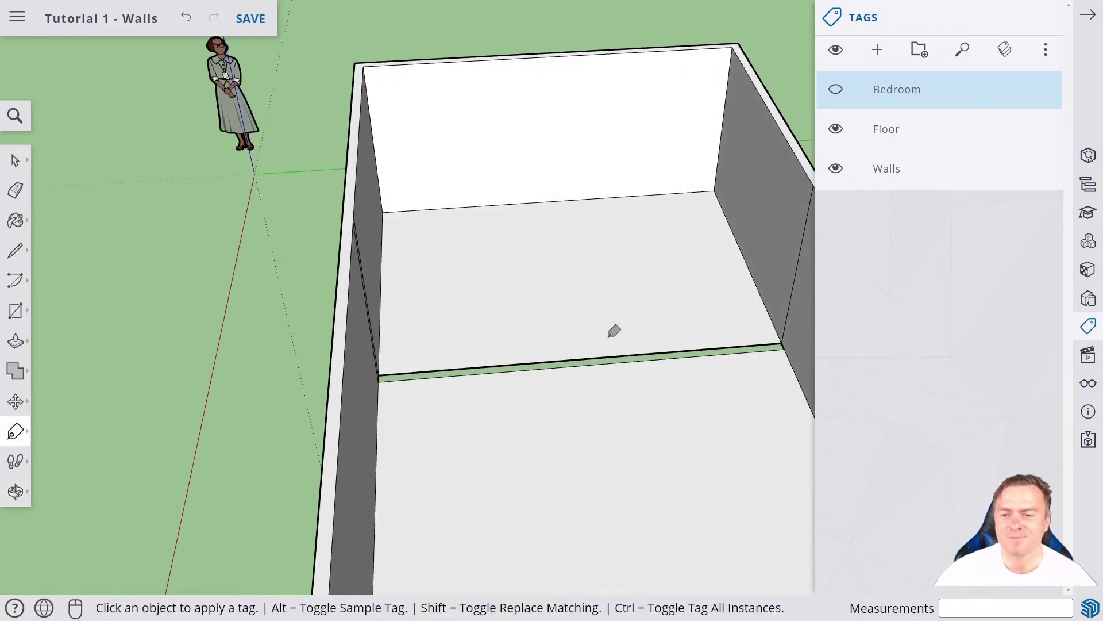
middle_drag(711, 237, 793, 126)
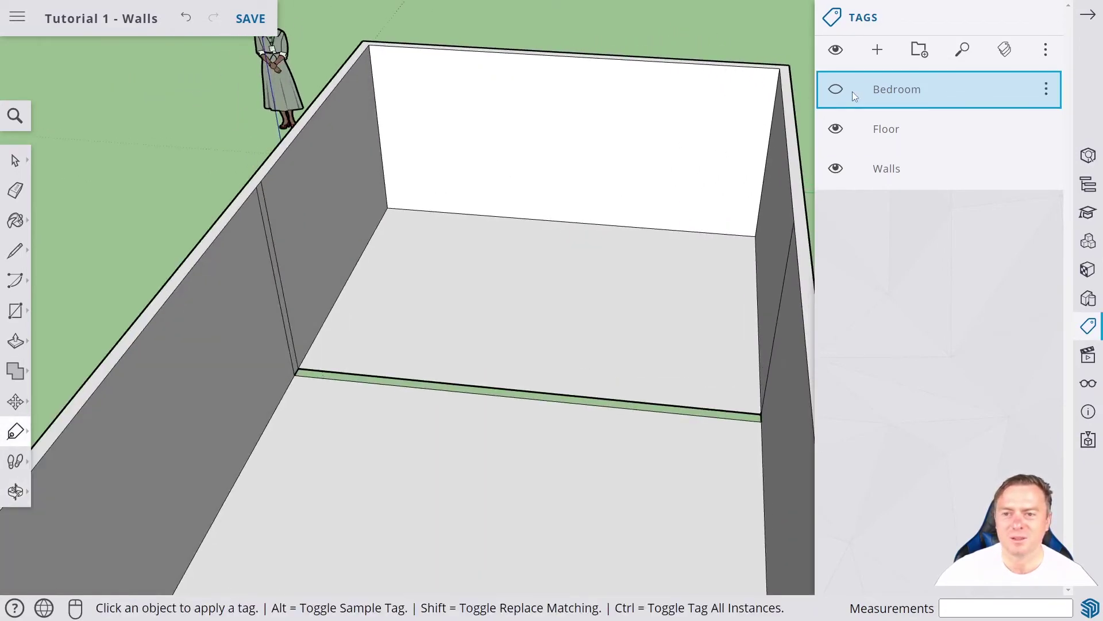
Step: Show the Bedroom tag again and orbit over the two-room layout
click(836, 89)
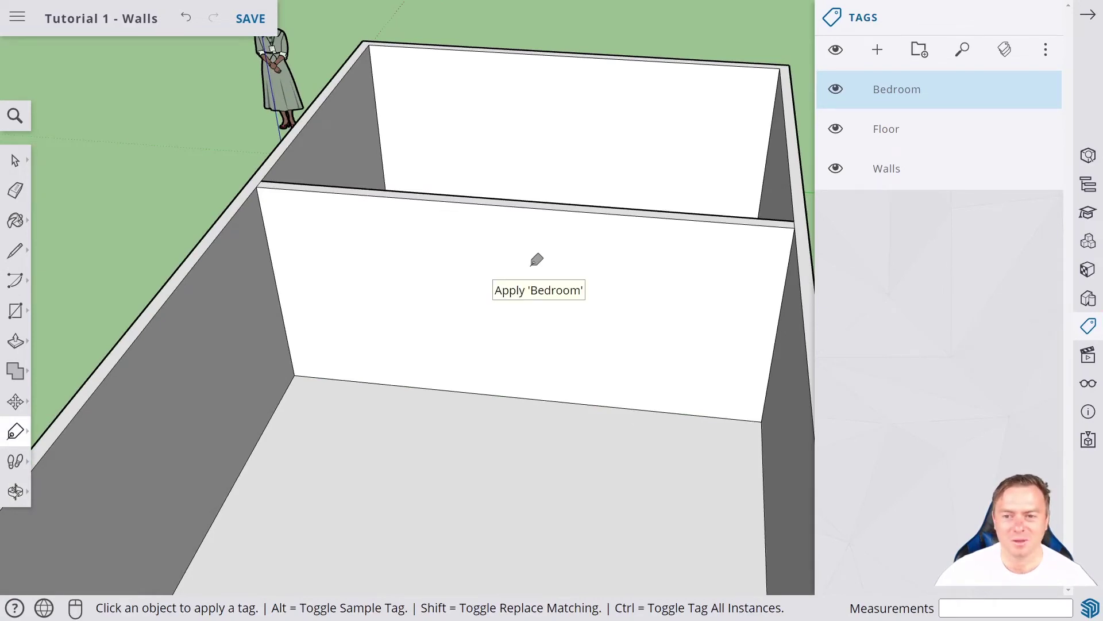
scroll(573, 264, down, 3)
middle_drag(592, 305, 605, 276)
scroll(652, 278, down, 2)
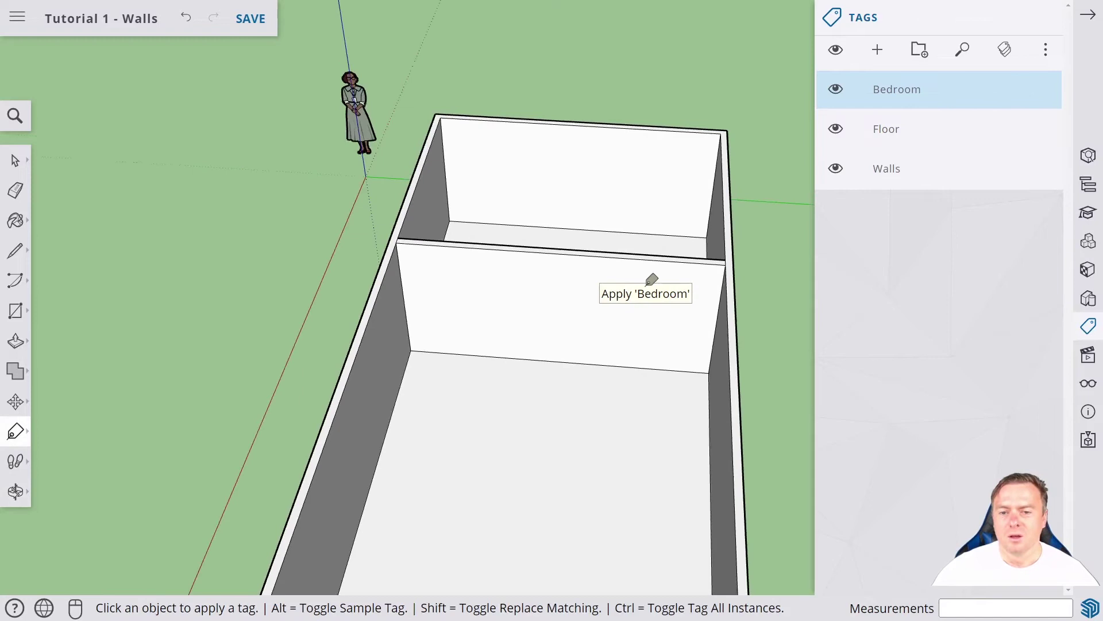
middle_drag(608, 372, 759, 320)
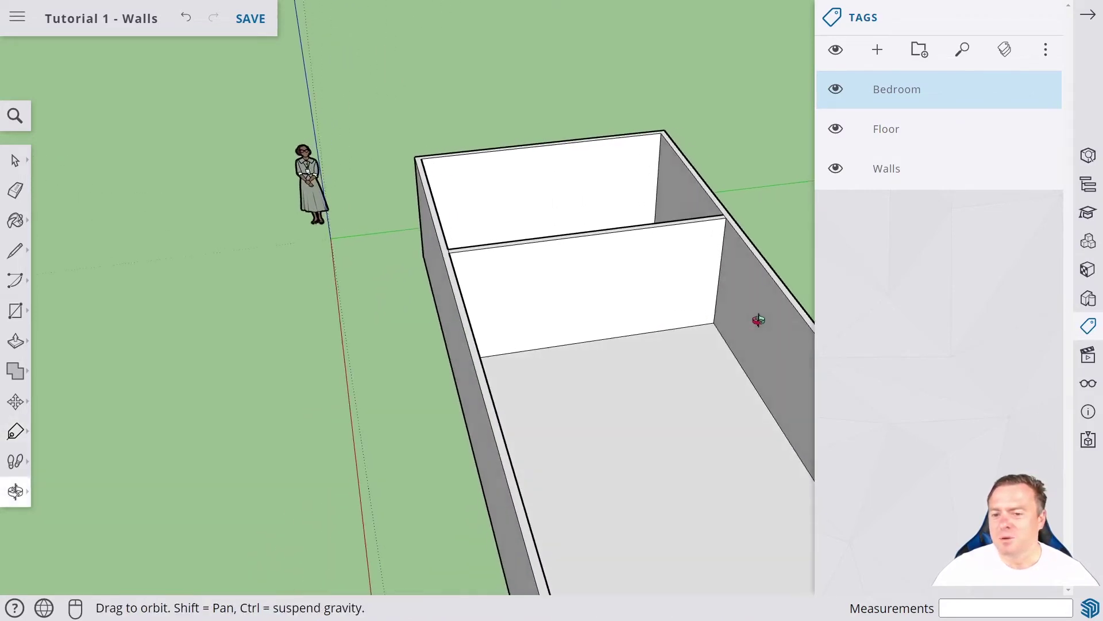
Step: Zoom and orbit to a higher view of the room's inner corner
scroll(693, 328, up, 5)
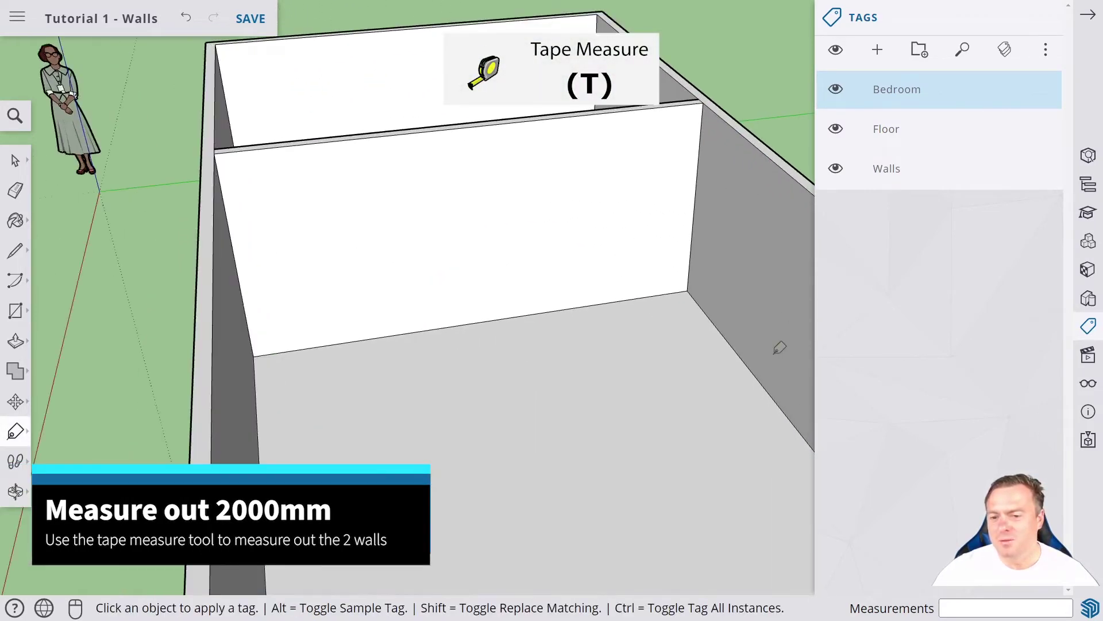
scroll(609, 234, up, 3)
middle_drag(609, 234, 633, 278)
scroll(492, 199, up, 3)
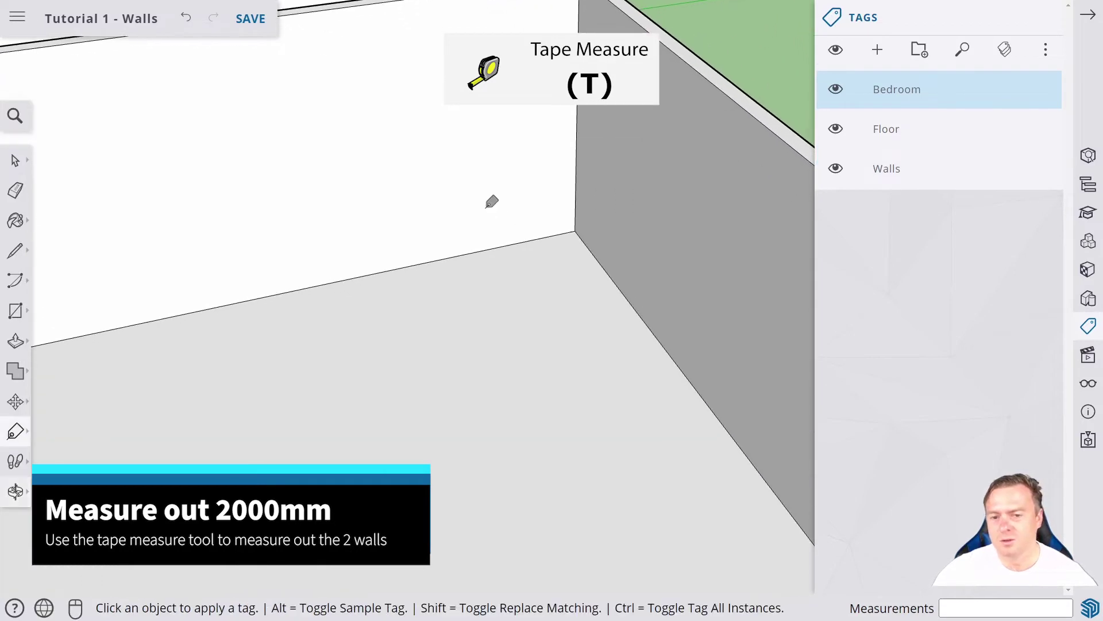
scroll(497, 235, down, 5)
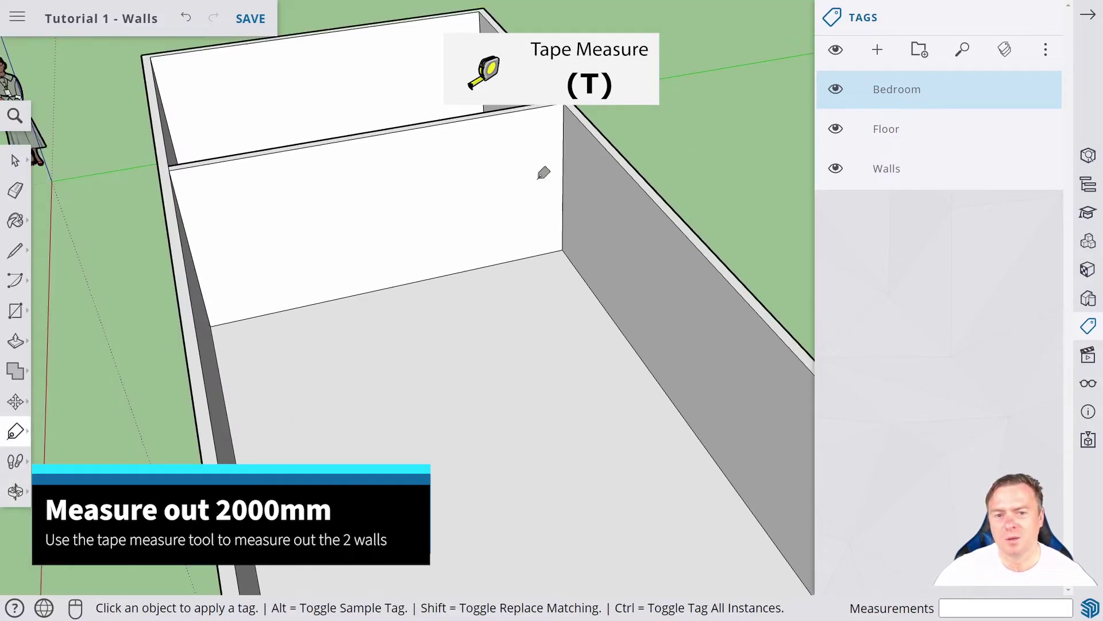
middle_drag(544, 173, 665, 286)
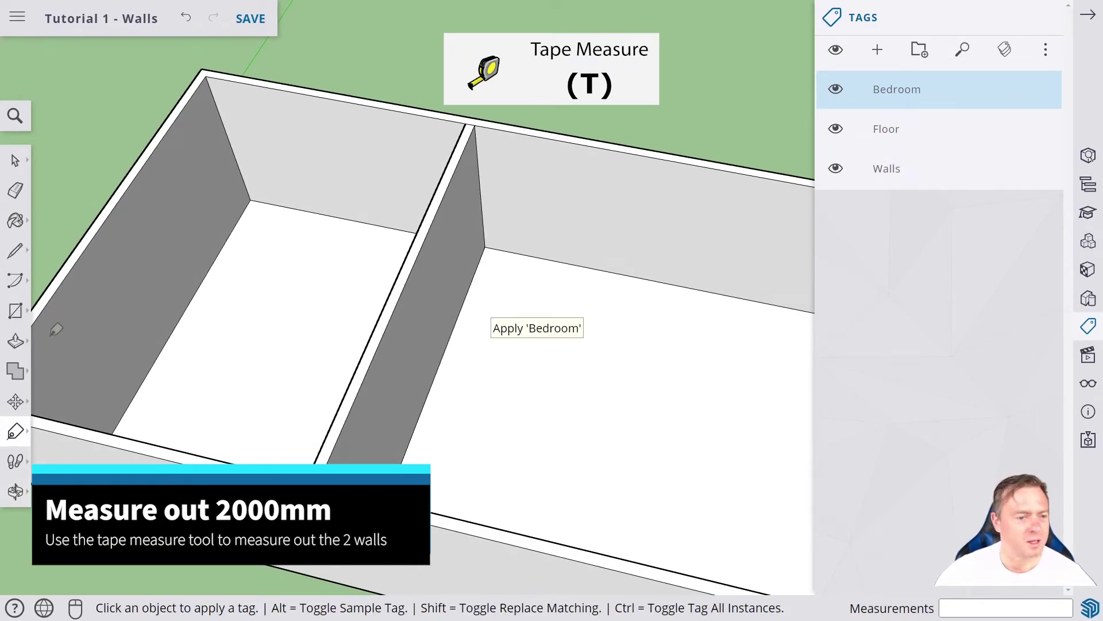
Step: Place guide points 2000 mm from the inner corner along the back wall and partition
click(16, 431)
click(61, 327)
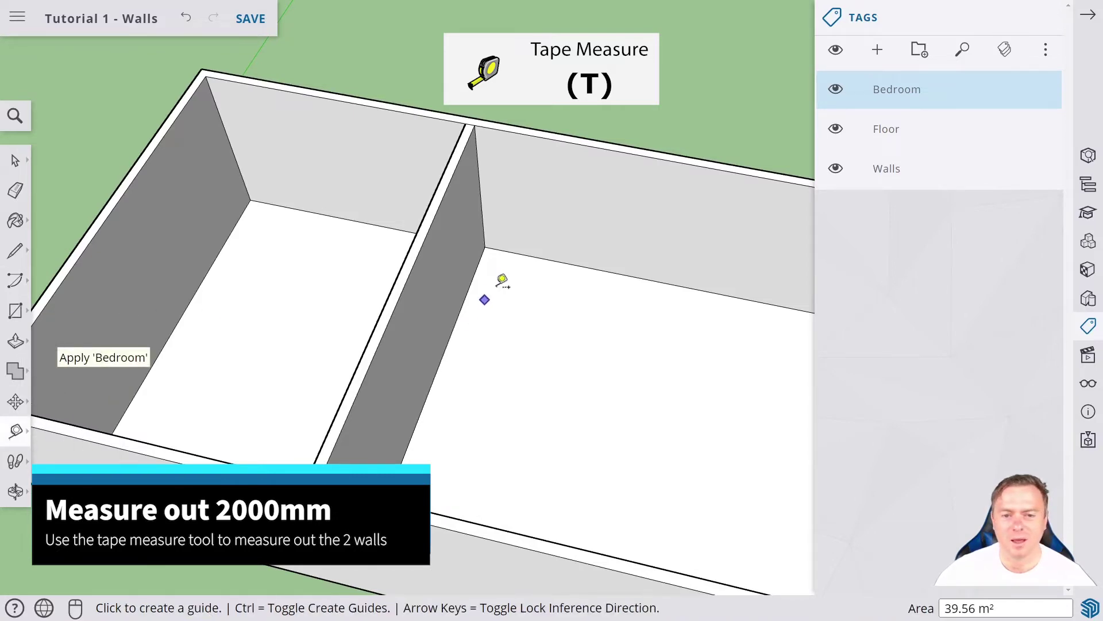
click(485, 246)
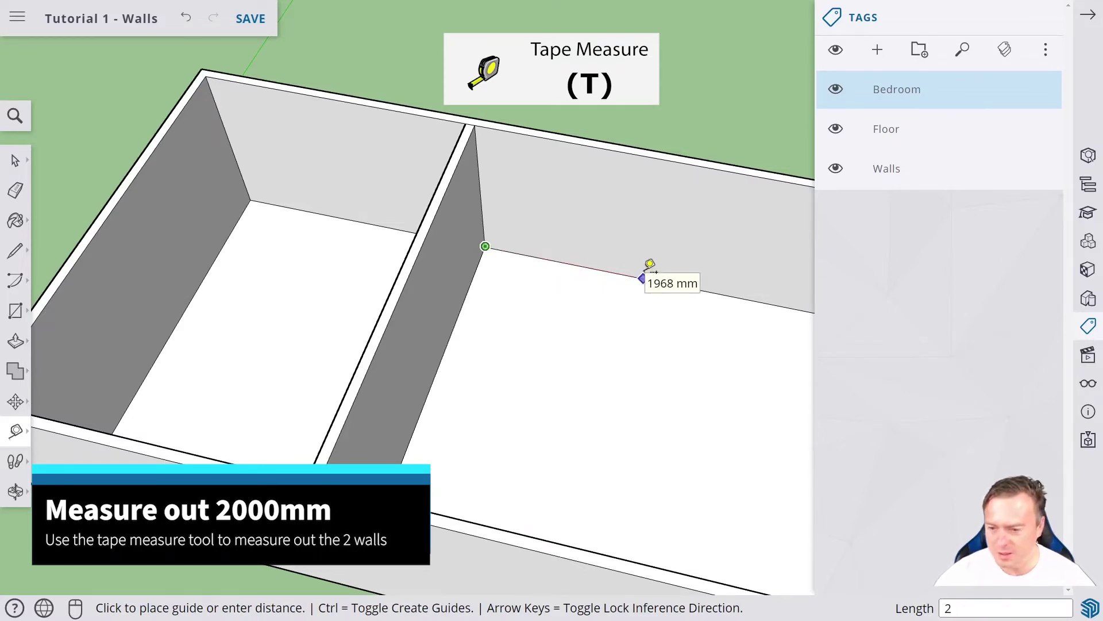
text(2000)
key(Return)
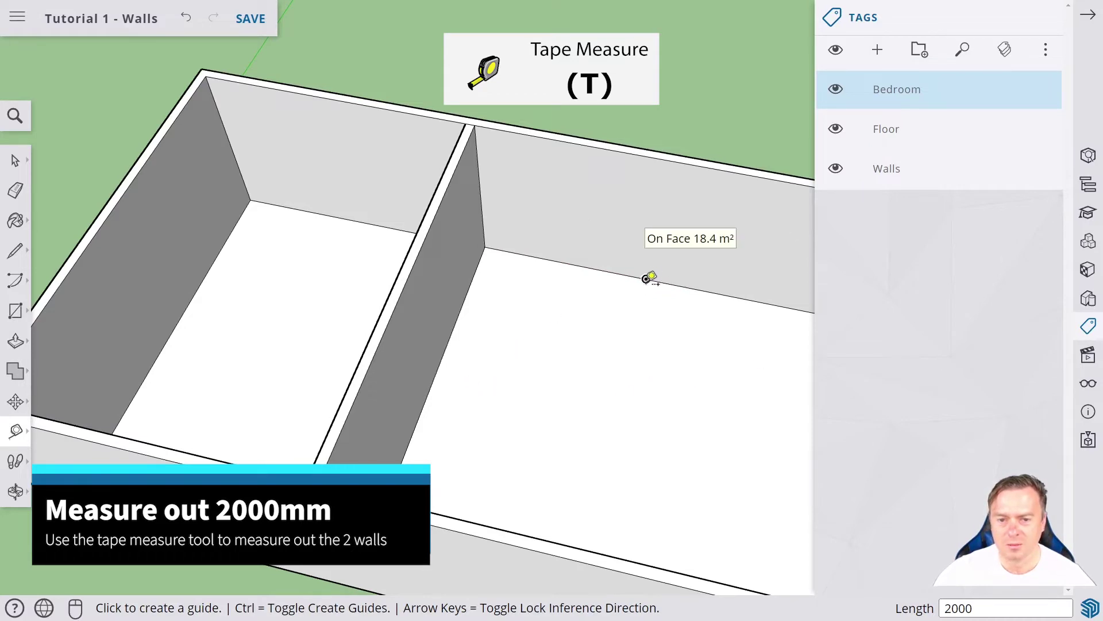
click(486, 246)
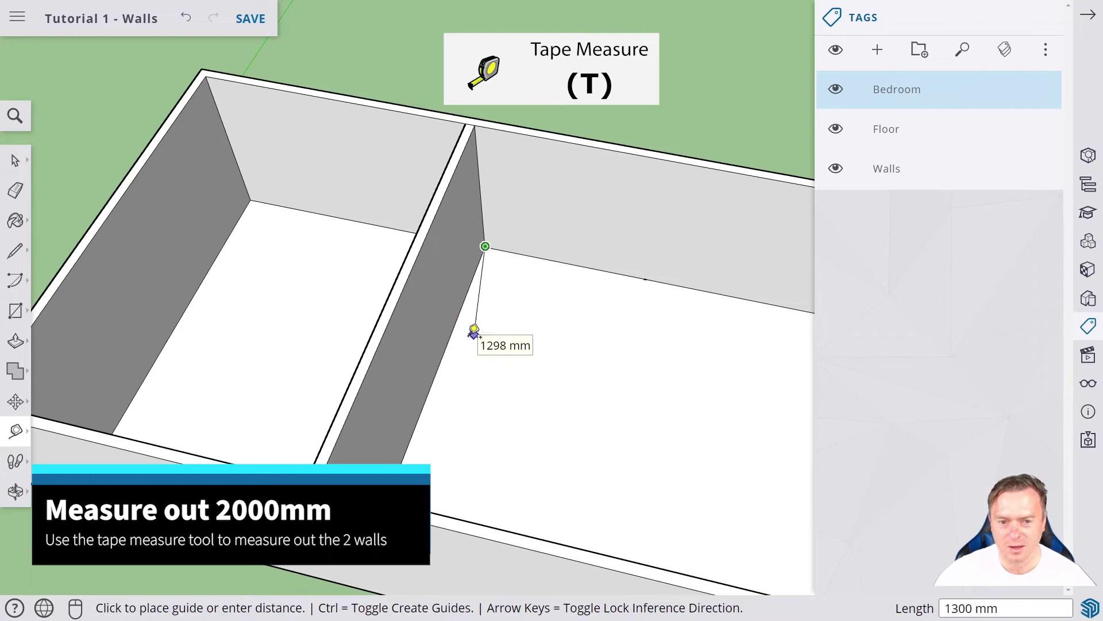
text(20)
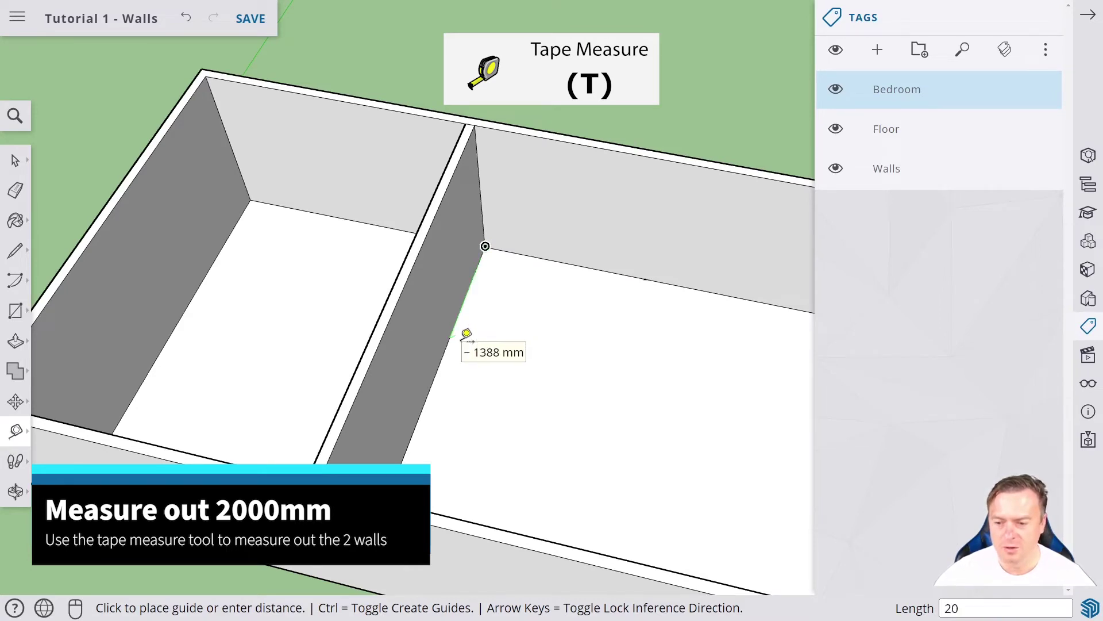
text(00)
key(Return)
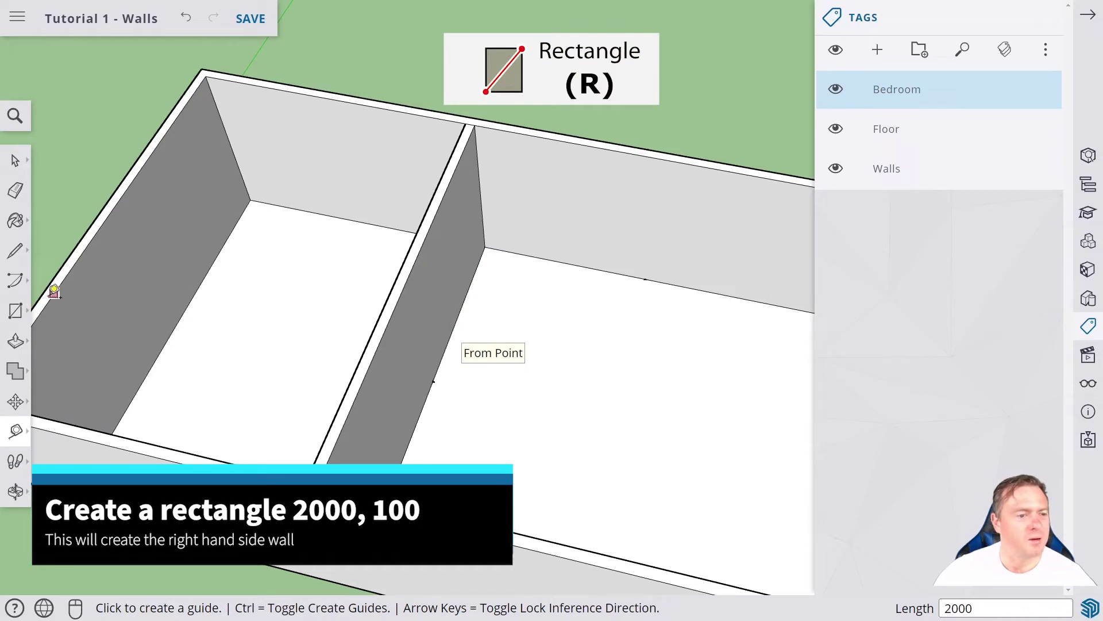
Step: Draw two 2000 × 100 mm rectangles starting at the back-wall and partition guide points
click(17, 313)
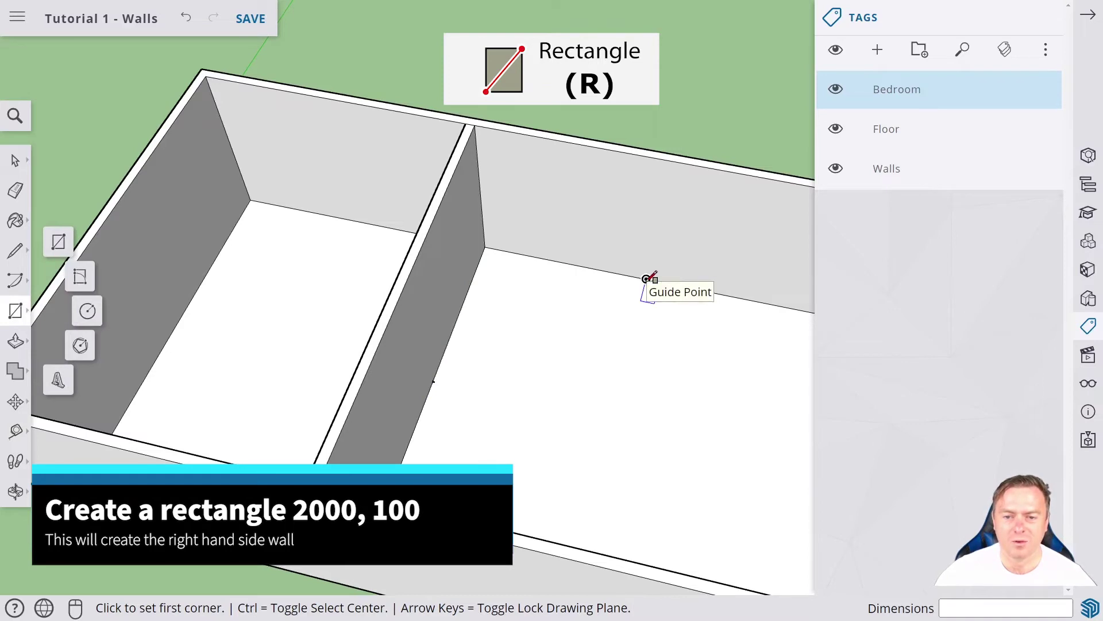
click(647, 278)
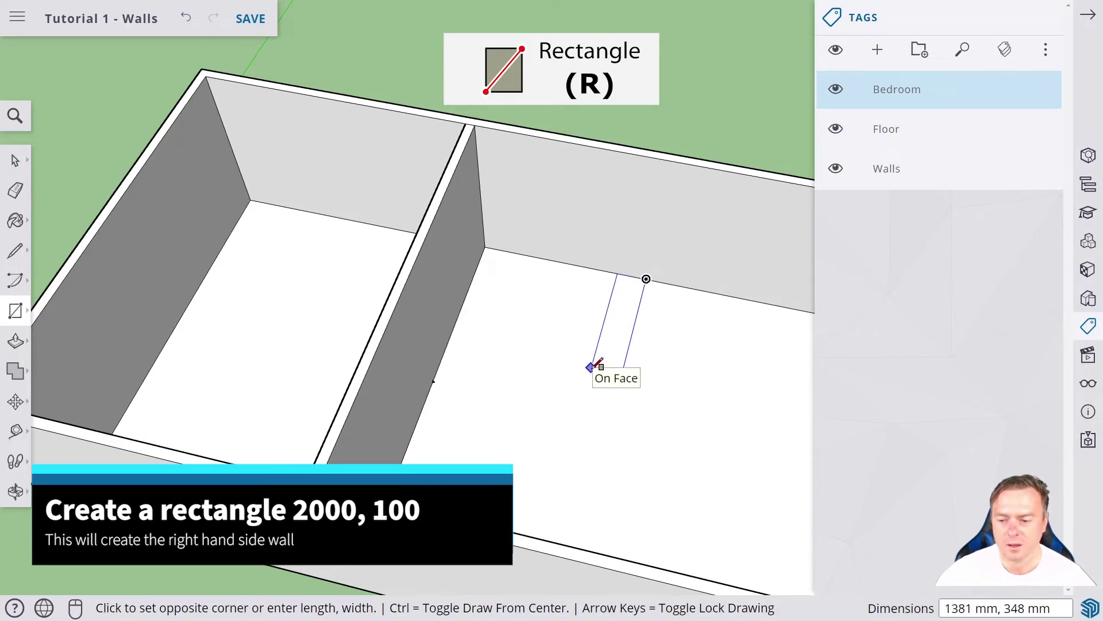
text(200)
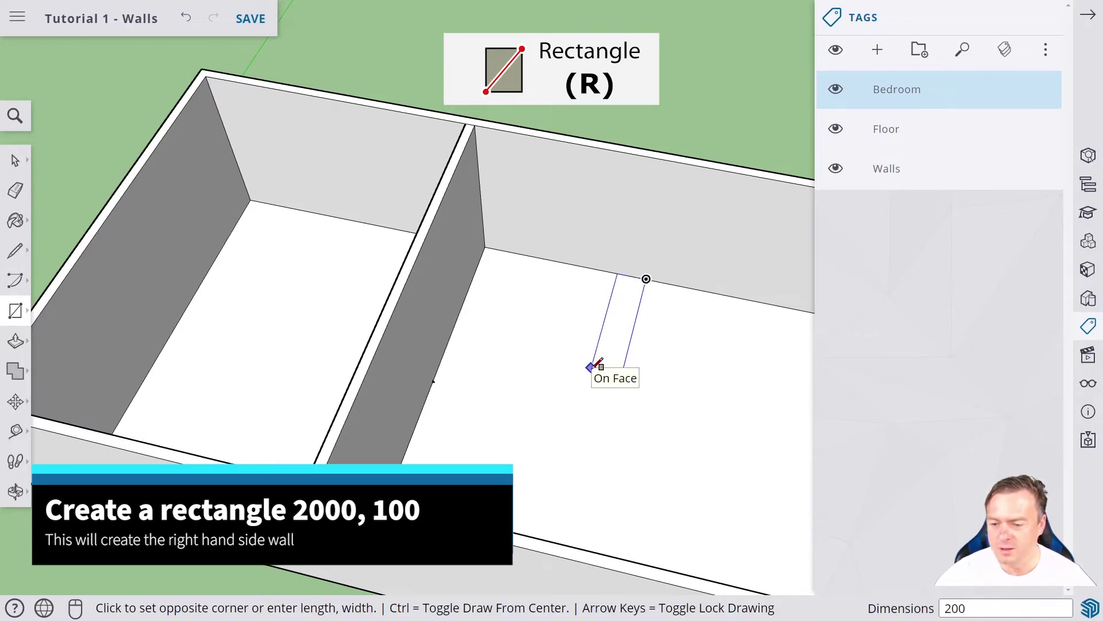
text(0,100)
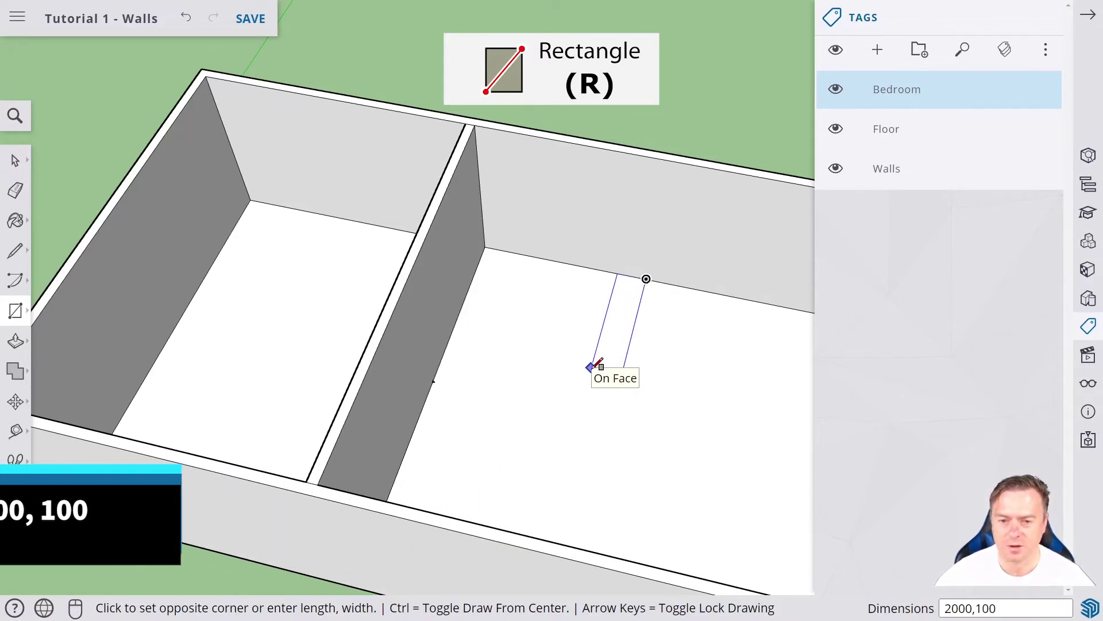
key(Return)
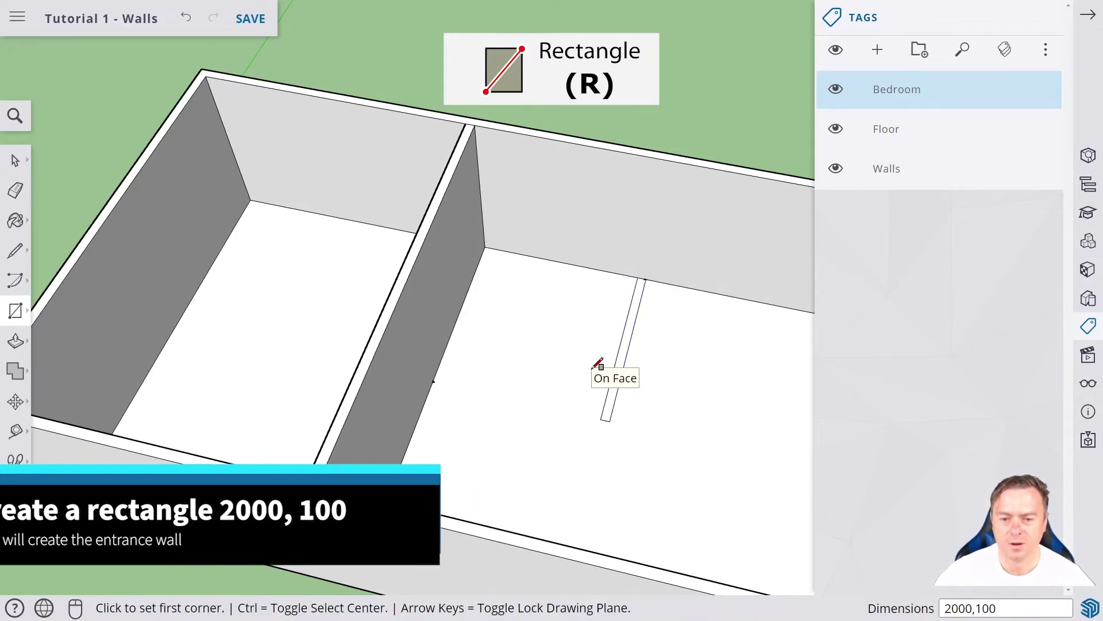
click(433, 381)
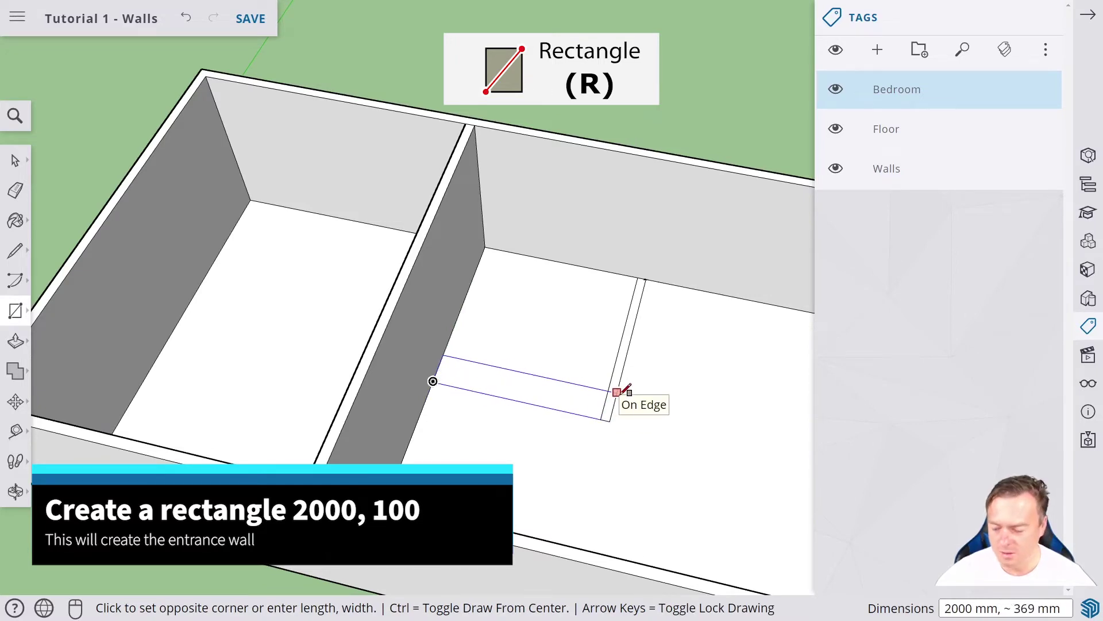
text(2000,100)
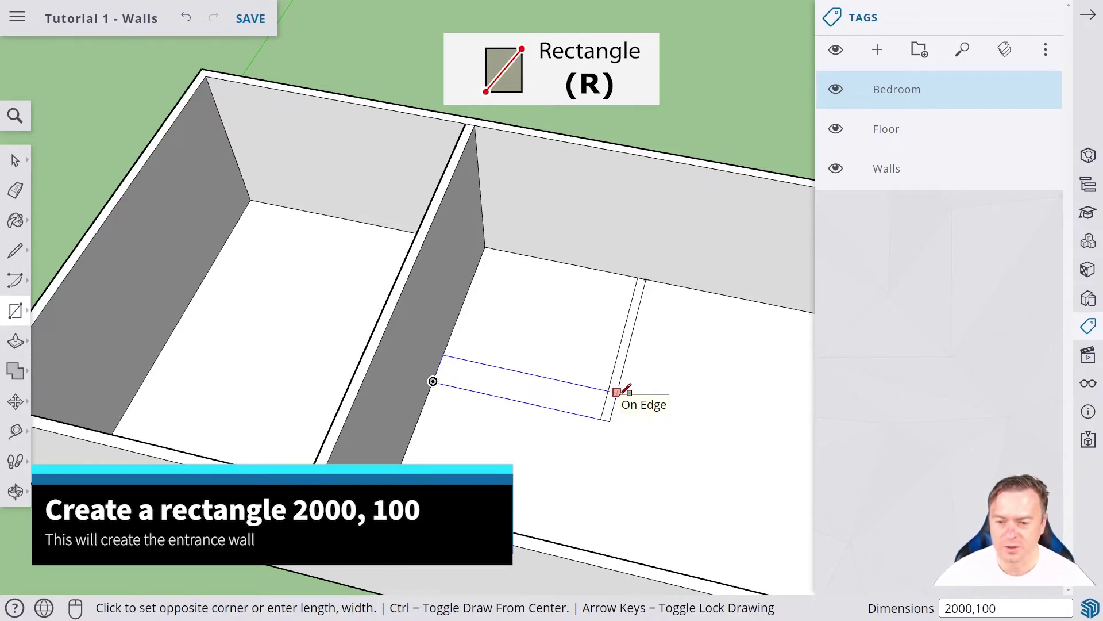
key(Return)
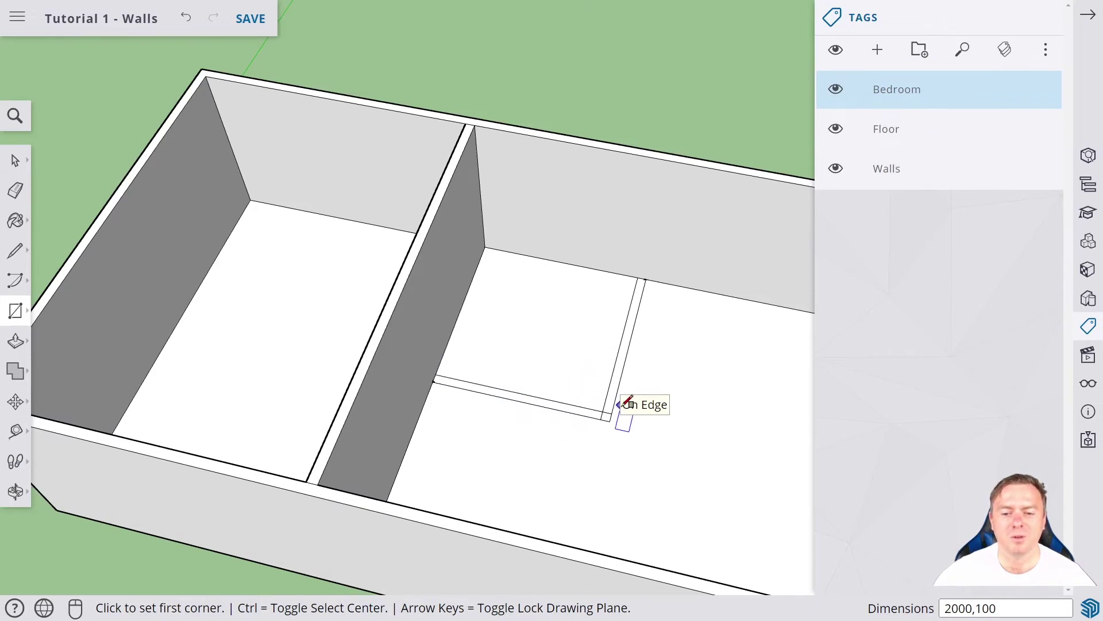
scroll(544, 469, up, 5)
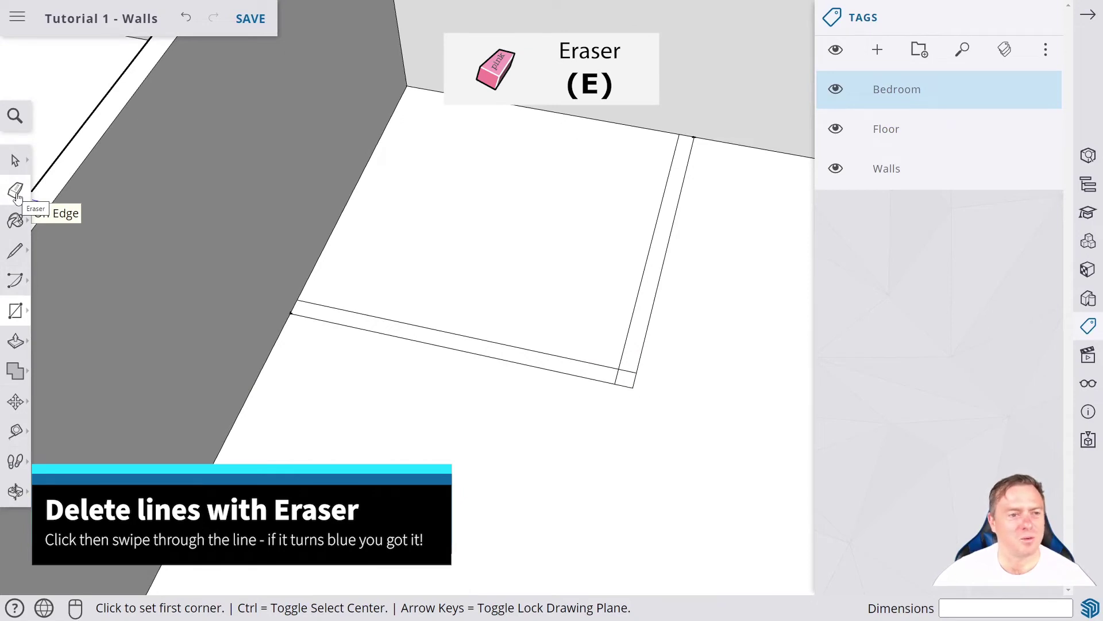
Step: Erase the short overlapping line where the two floor strips meet at the corner
click(15, 193)
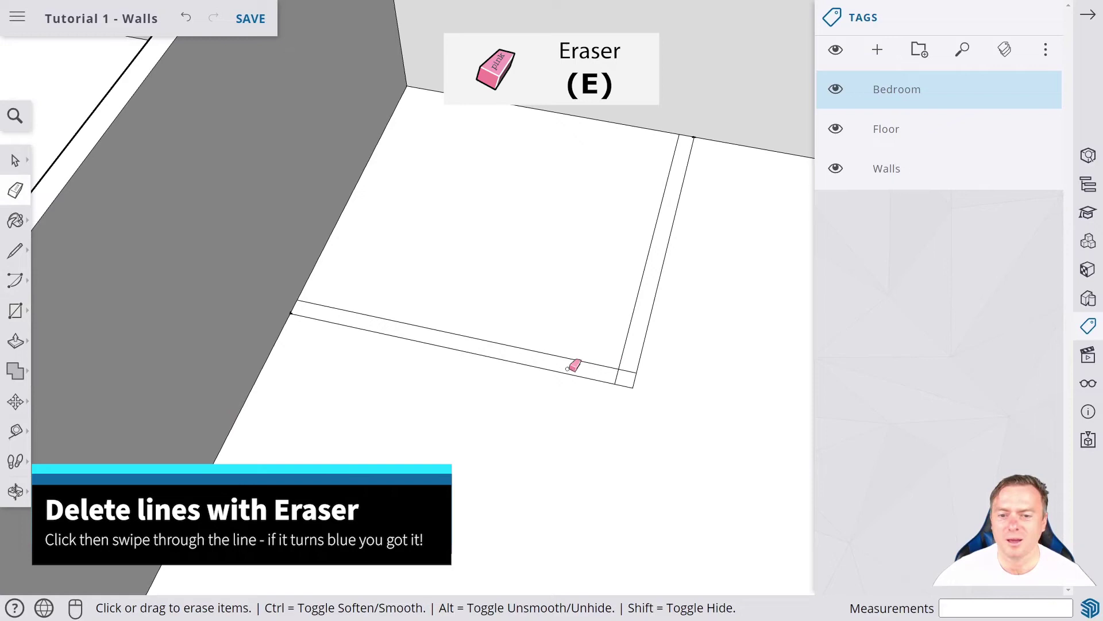
scroll(642, 371, up, 3)
scroll(638, 365, up, 1)
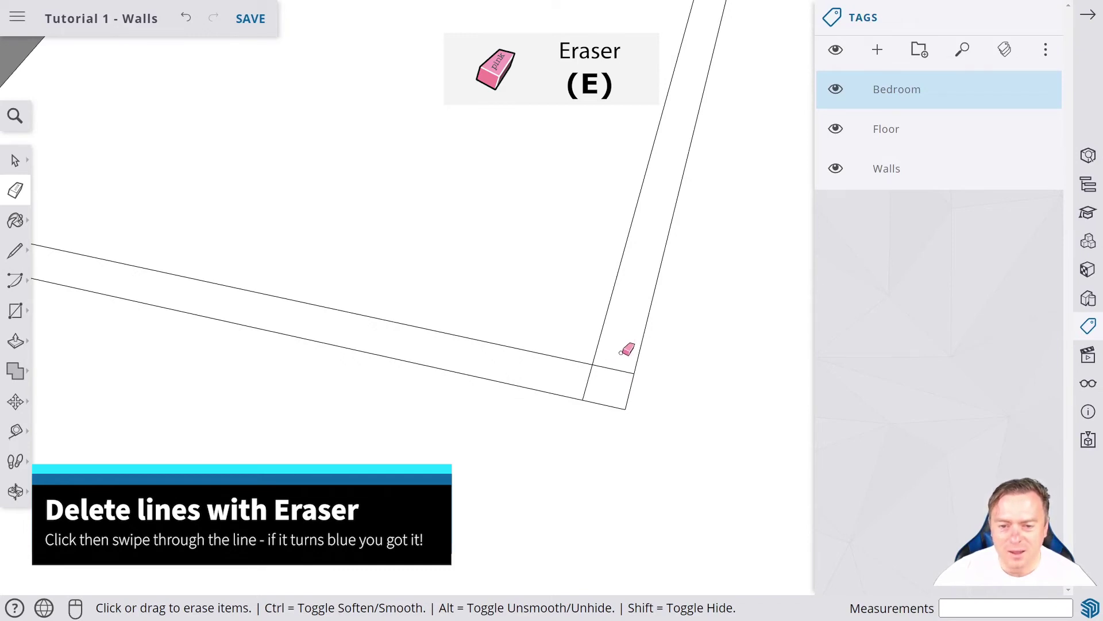
drag(621, 353, 621, 384)
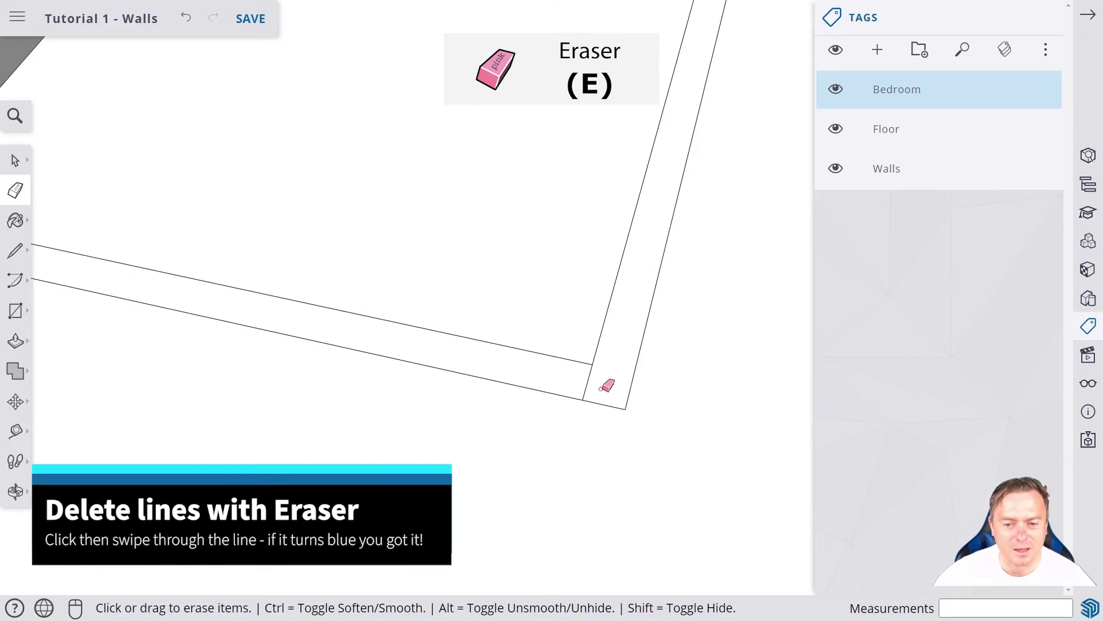
drag(592, 374, 608, 385)
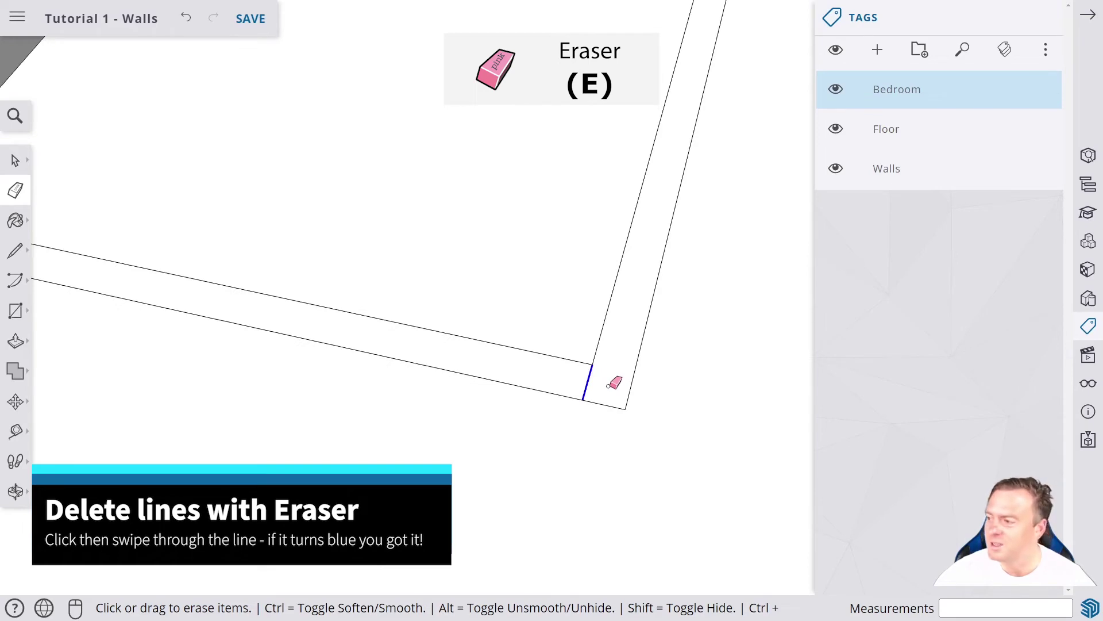
drag(614, 383, 631, 385)
scroll(612, 365, down, 3)
scroll(616, 363, down, 2)
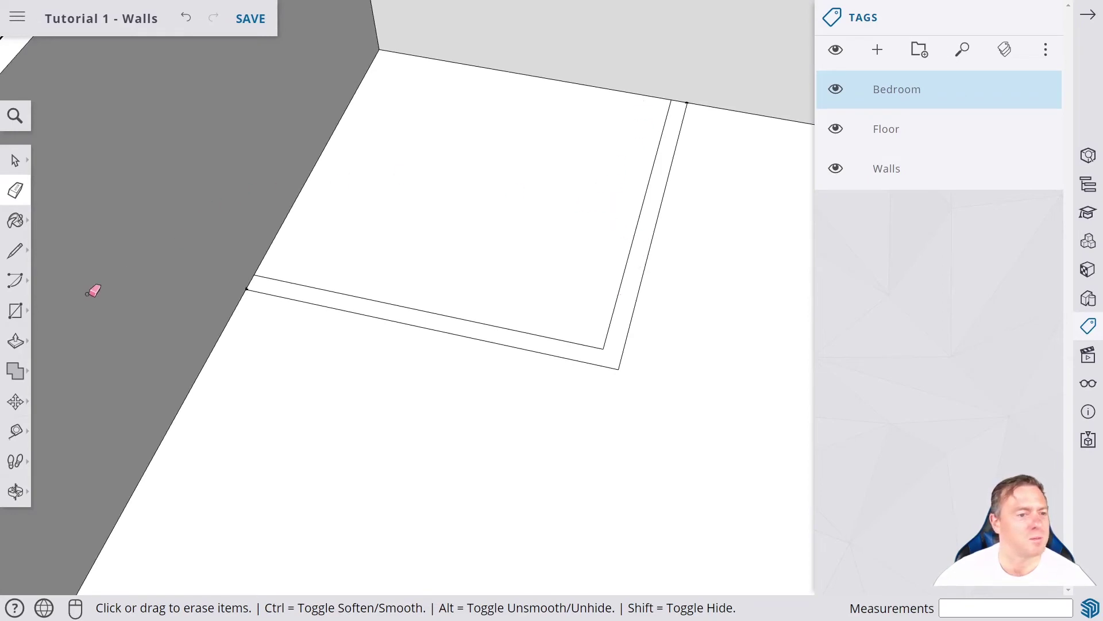
Step: Push the L-shaped bathroom wall strip up 2000 mm
click(12, 347)
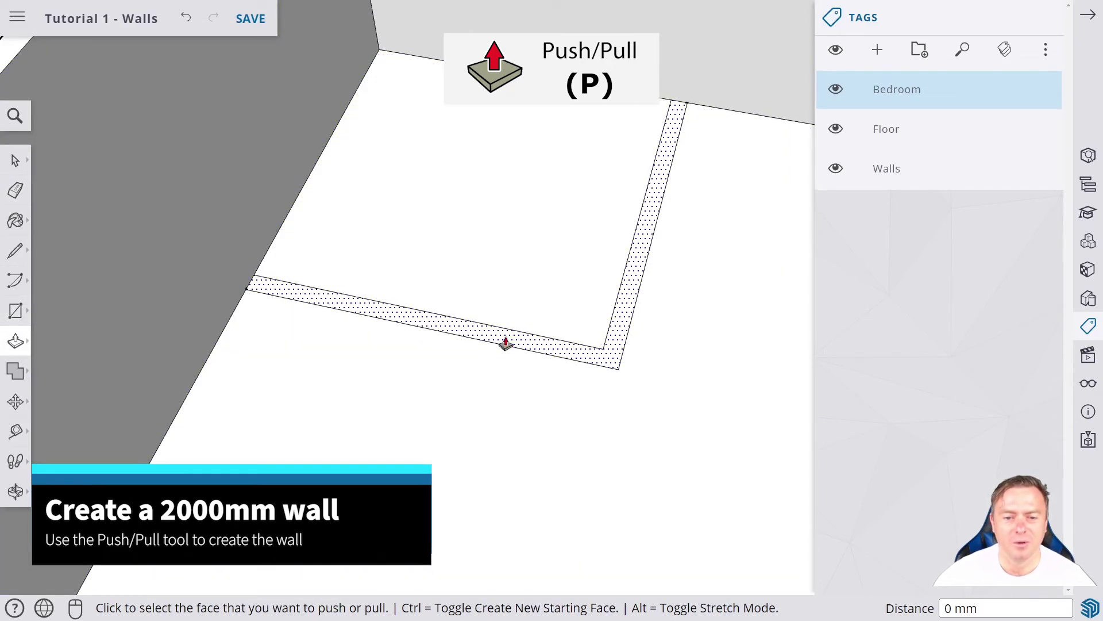
click(505, 343)
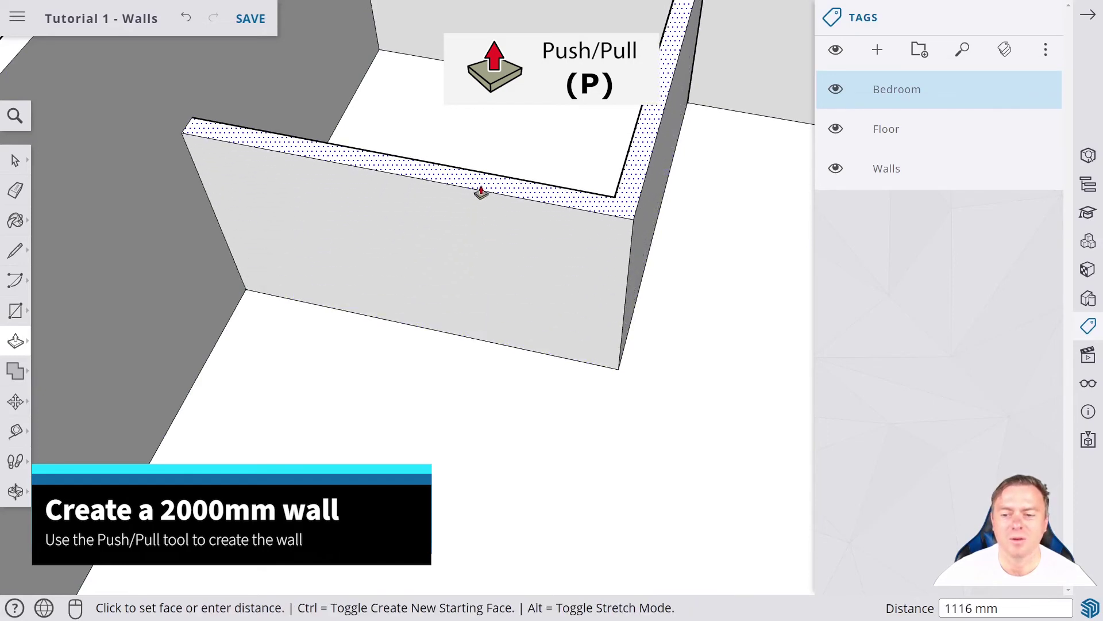
text(200)
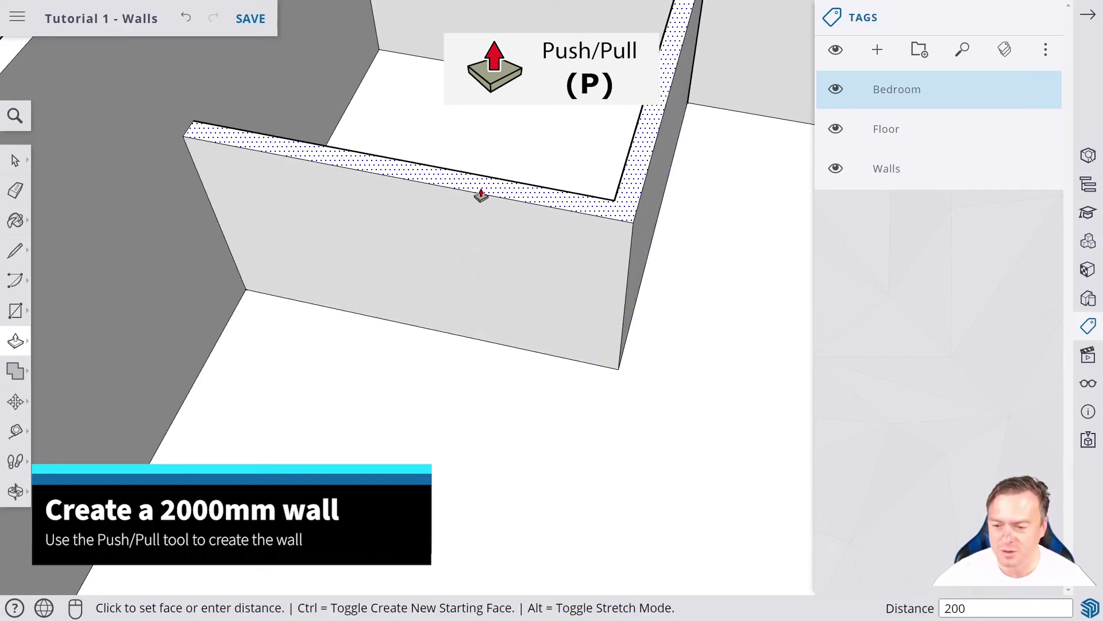
text(0)
key(Return)
Step: Zoom out and orbit to a lower, closer view of the bathroom walls
scroll(495, 165, down, 3)
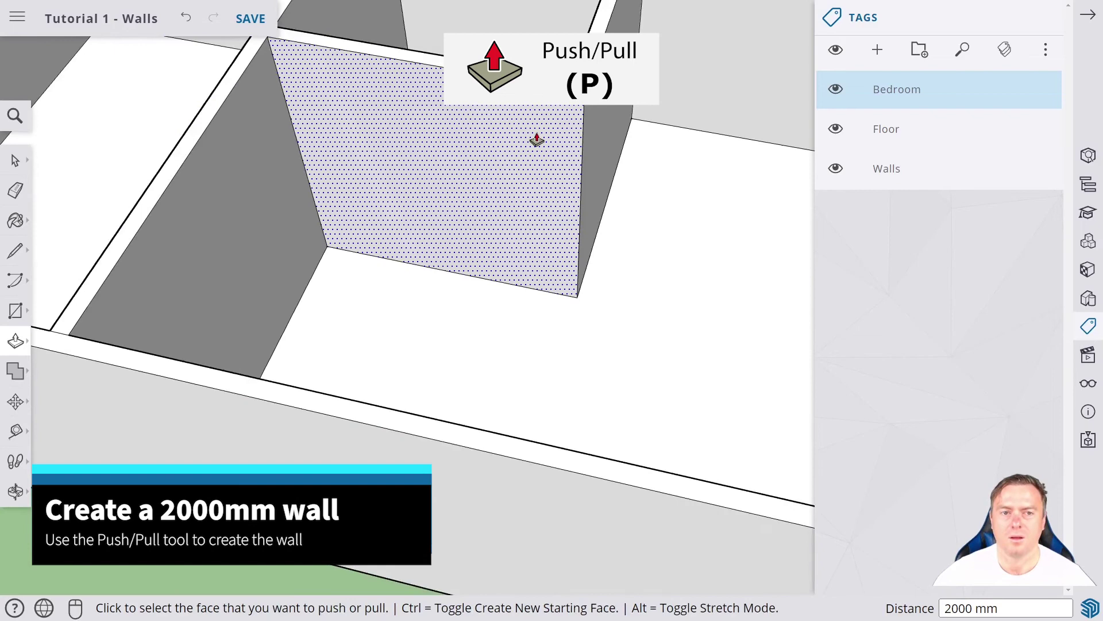
middle_drag(534, 138, 517, 58)
mouse_move(412, 115)
middle_down()
mouse_move(412, 66)
mouse_move(368, 172)
mouse_move(320, 247)
mouse_move(377, 251)
middle_up()
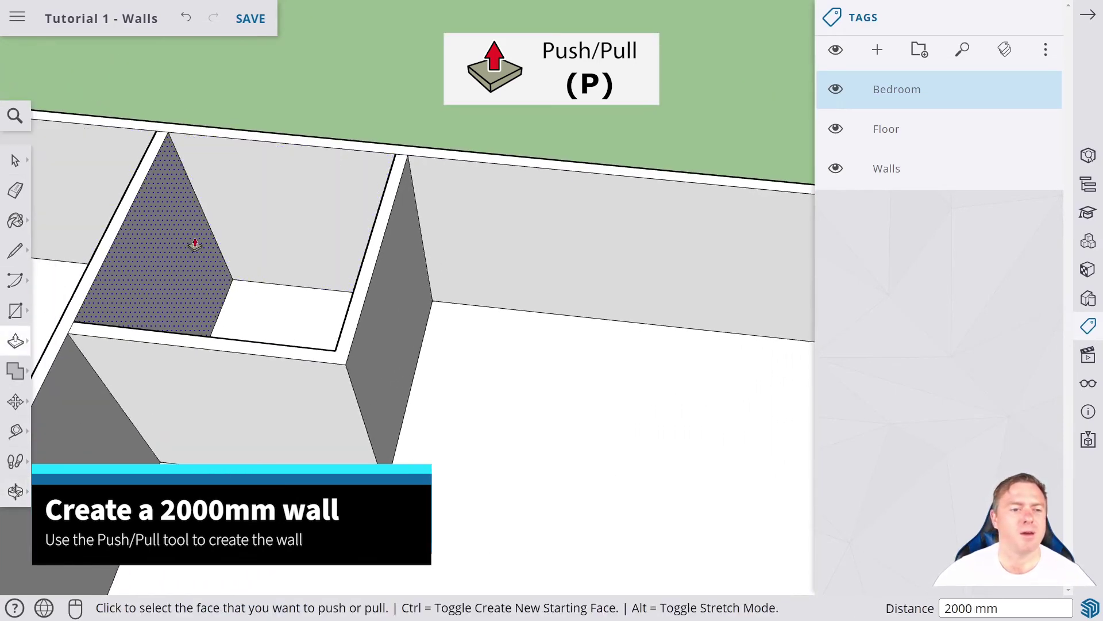
mouse_move(195, 244)
middle_down()
mouse_move(357, 264)
mouse_move(301, 254)
mouse_move(409, 320)
mouse_move(256, 276)
mouse_move(322, 290)
middle_up()
scroll(323, 290, down, 6)
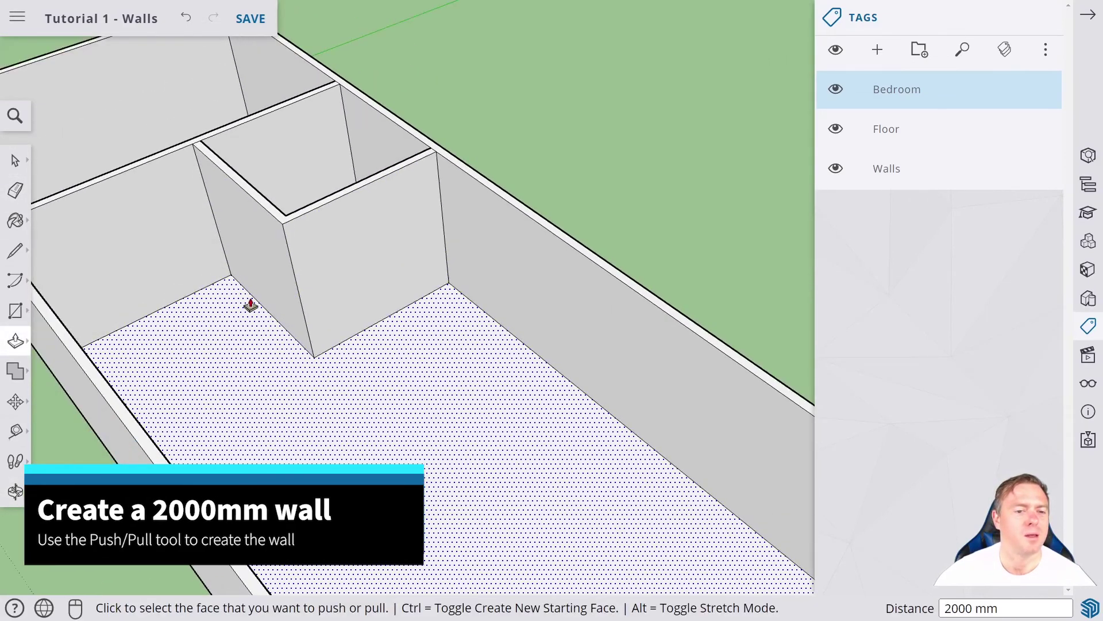
middle_drag(181, 288, 342, 294)
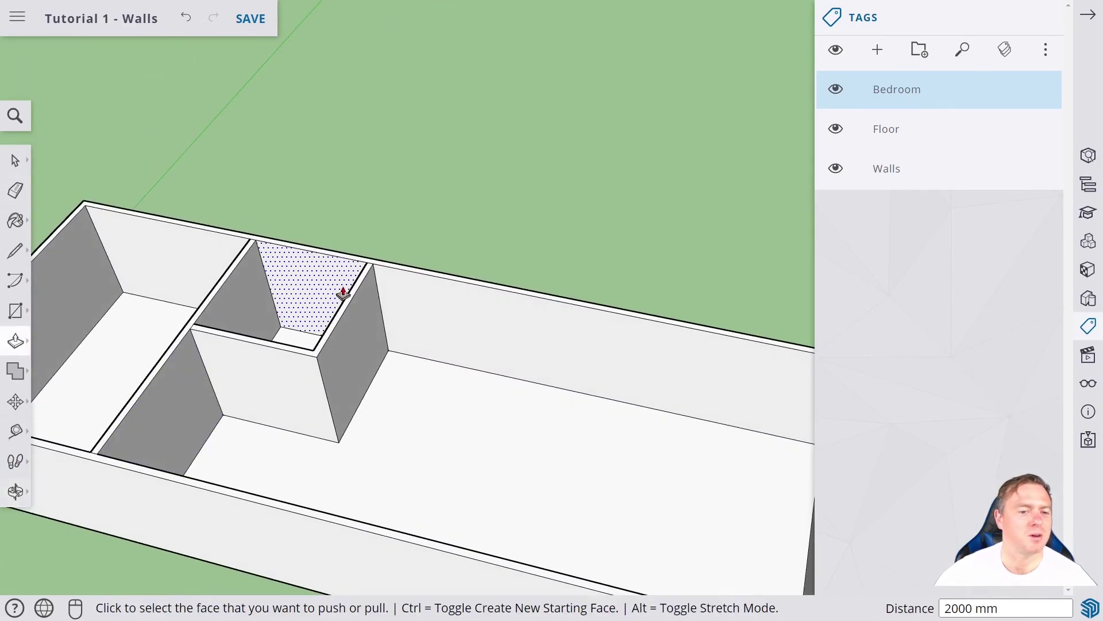
Step: Add a new tag named 'Bathroom' in the Tags panel
click(888, 53)
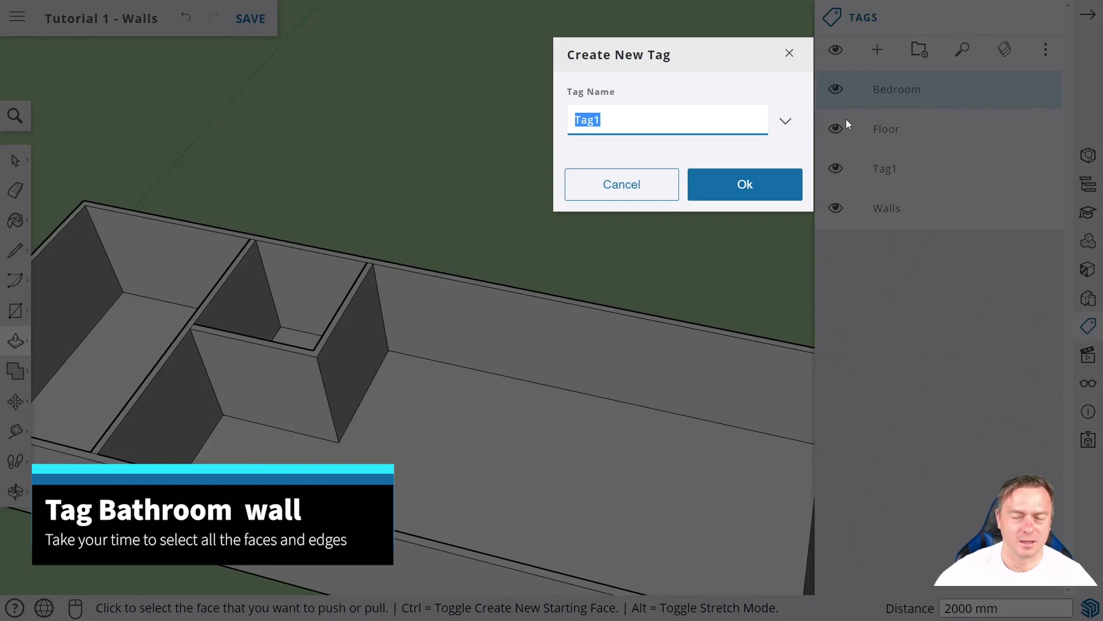
text(Bathroo)
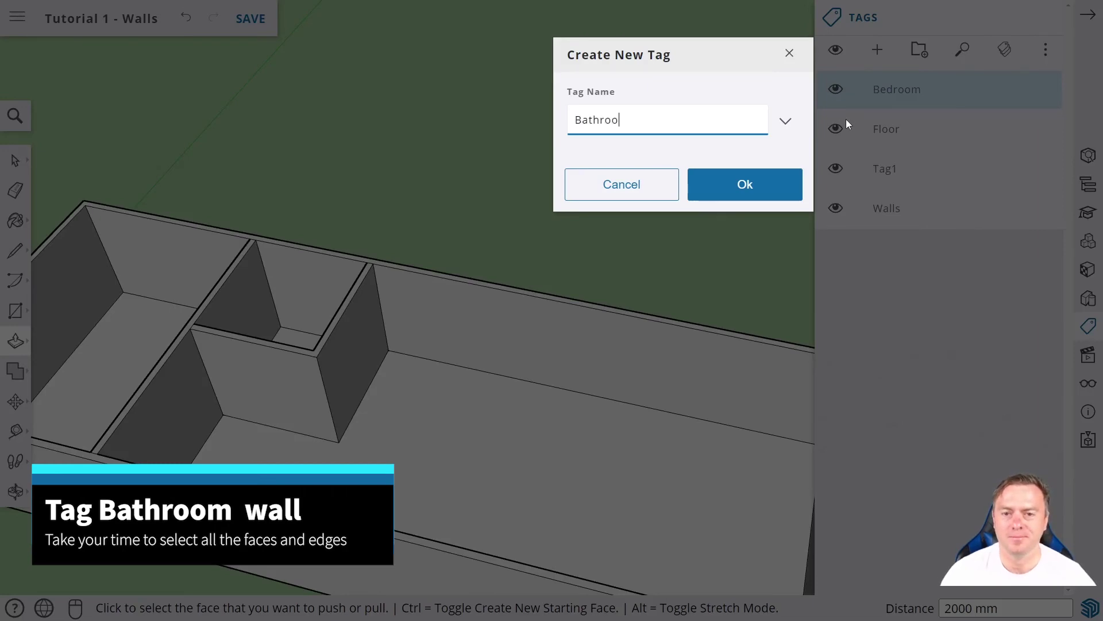
text(m)
key(Return)
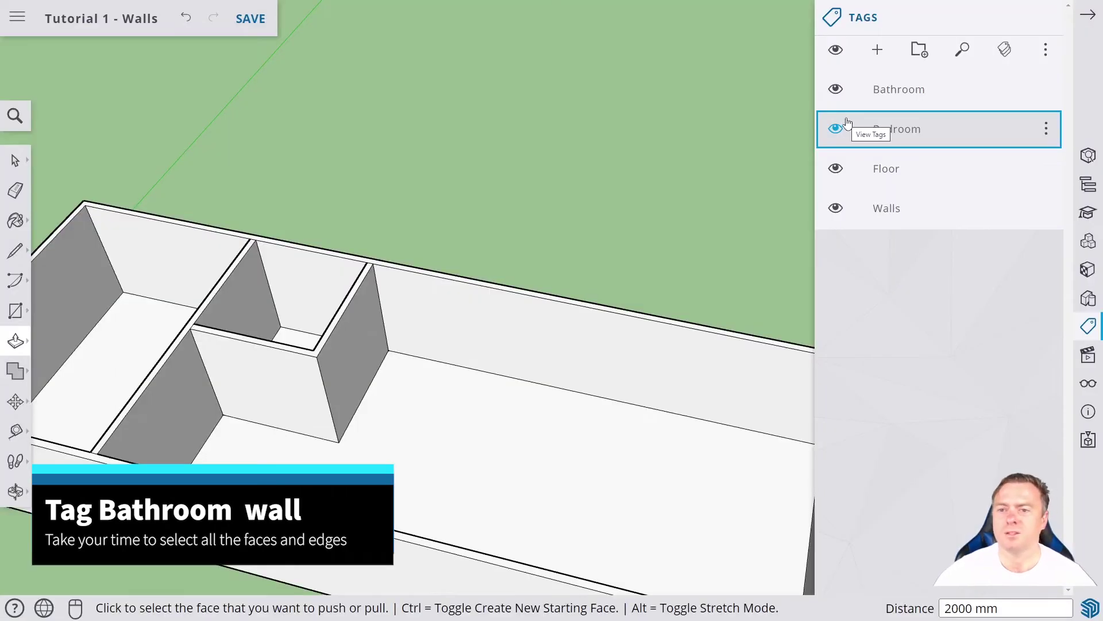
middle_drag(281, 231, 367, 243)
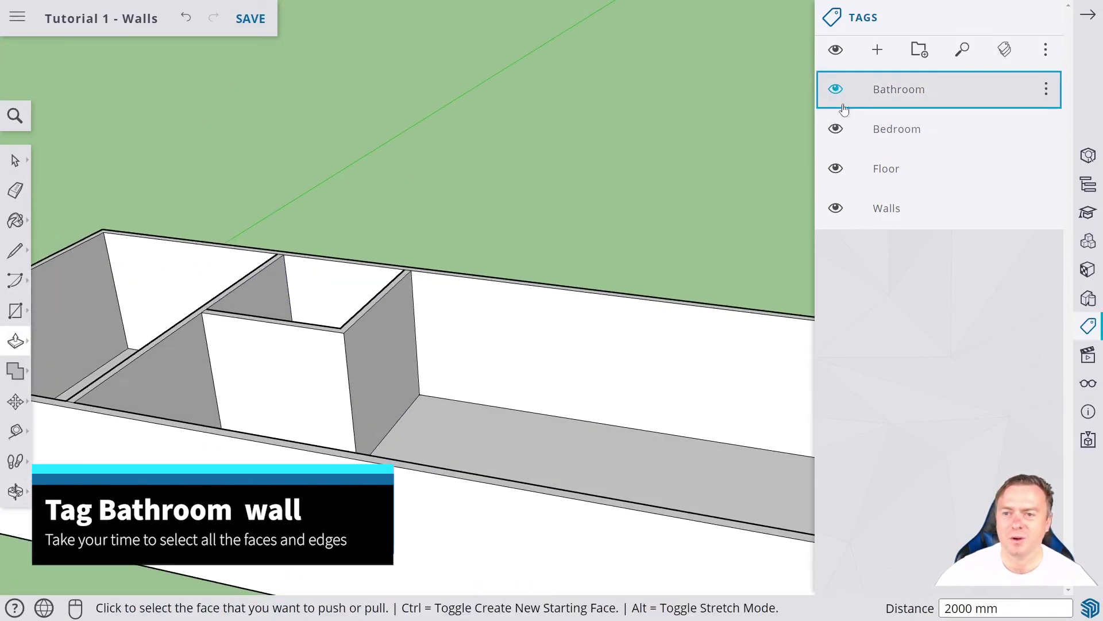
Step: Hide the Bedroom and Walls tags, leaving the Floor shown, and inspect the bathroom walls
click(836, 130)
click(836, 209)
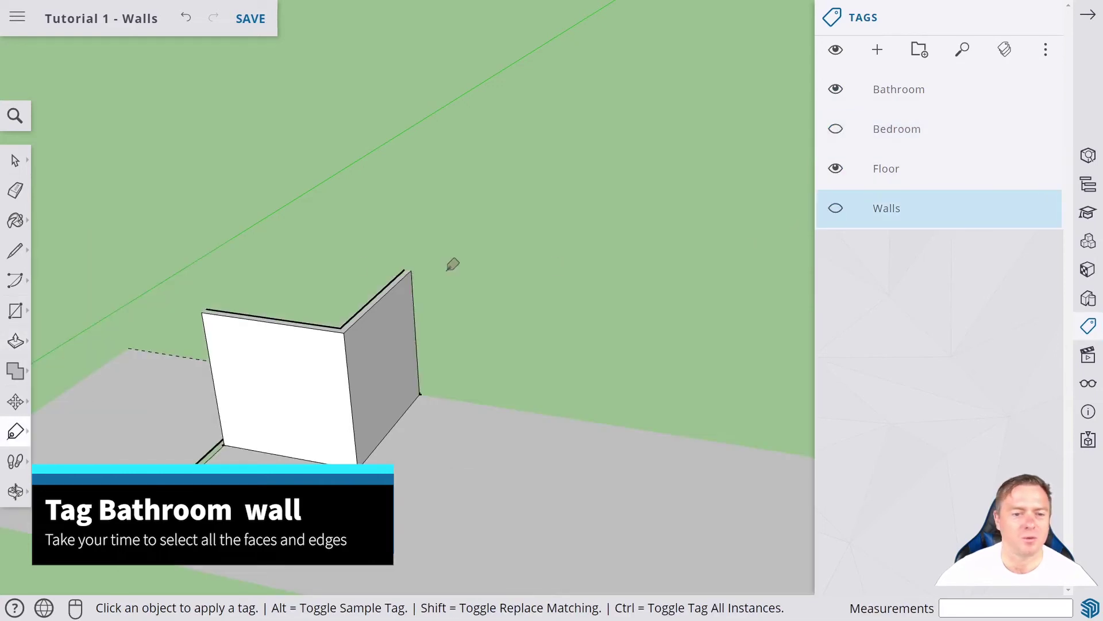
middle_drag(198, 248, 278, 350)
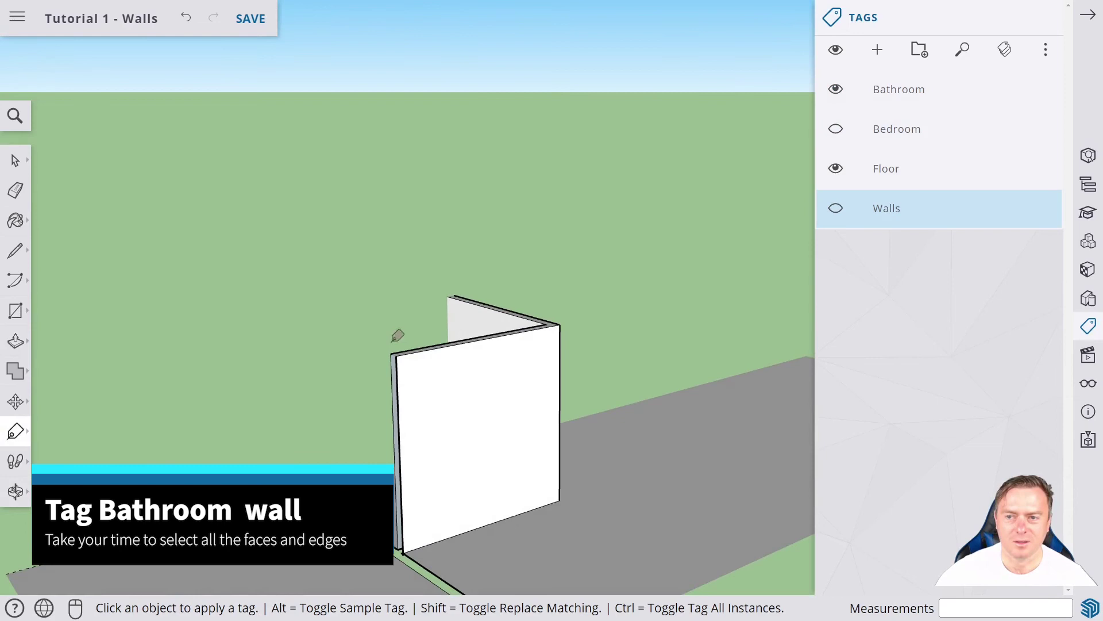
middle_drag(480, 398, 353, 389)
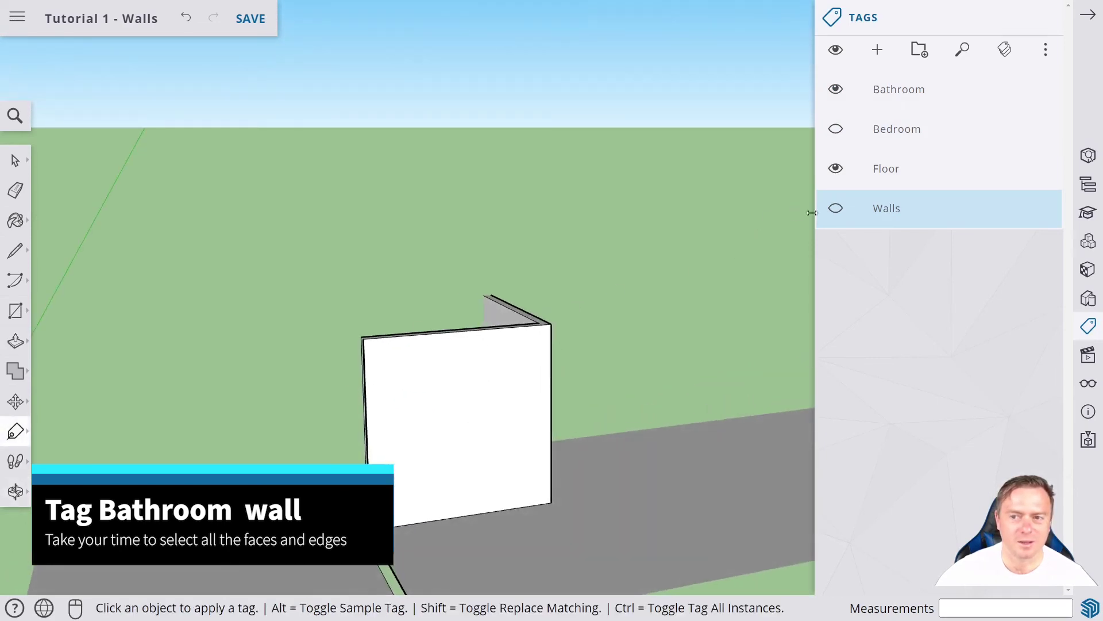
click(836, 169)
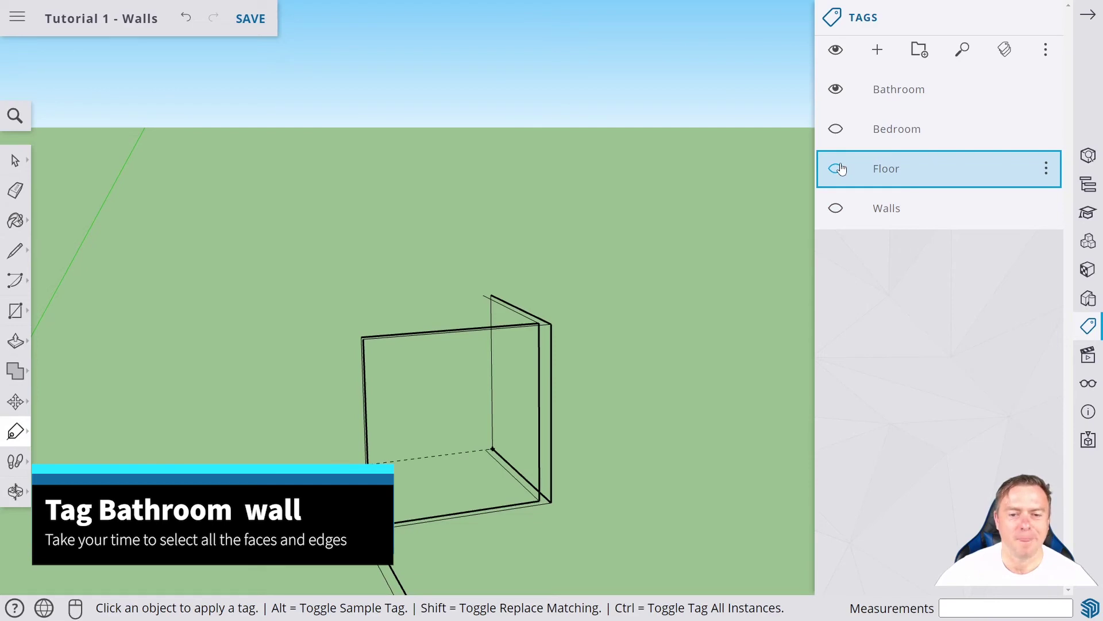
click(836, 168)
middle_drag(623, 335, 269, 291)
middle_drag(564, 403, 283, 365)
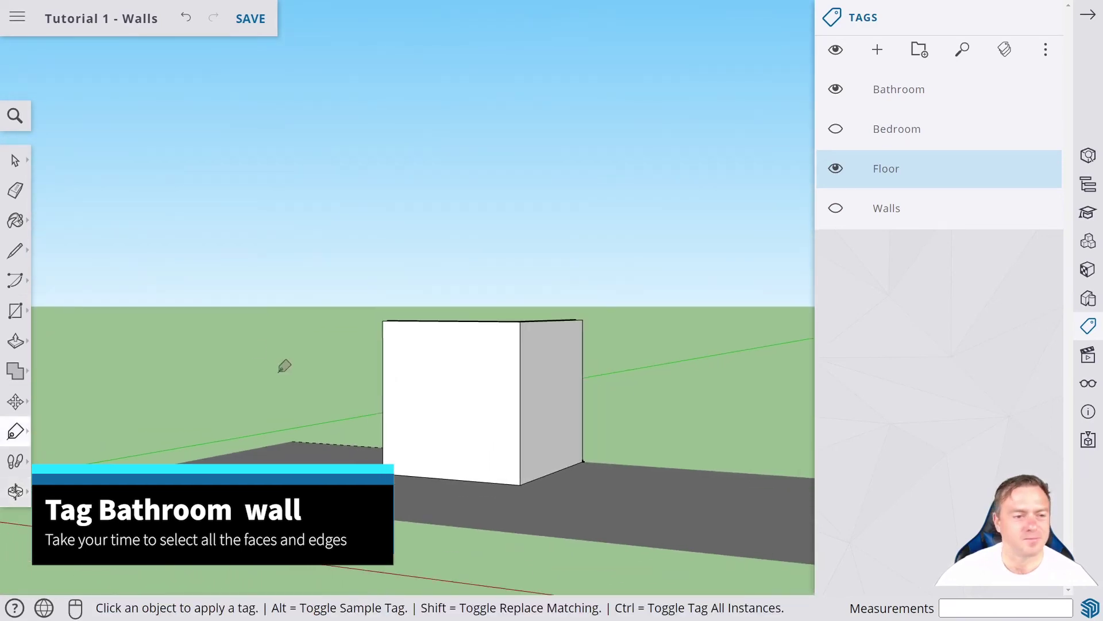
Step: Box-select the bathroom walls and their edges
click(15, 160)
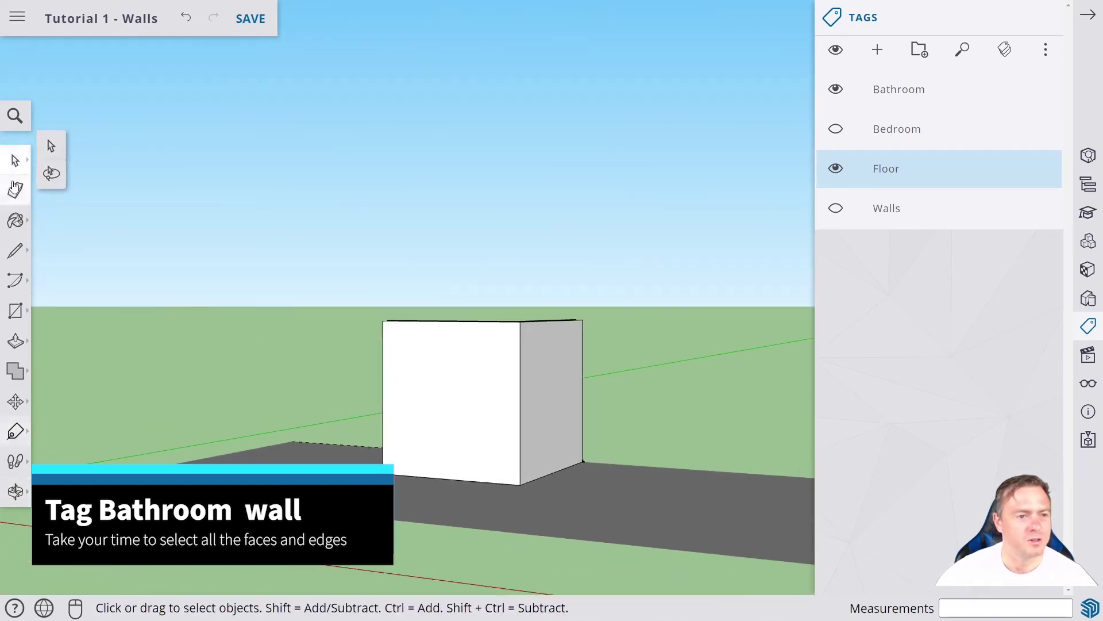
click(51, 146)
drag(333, 252, 618, 434)
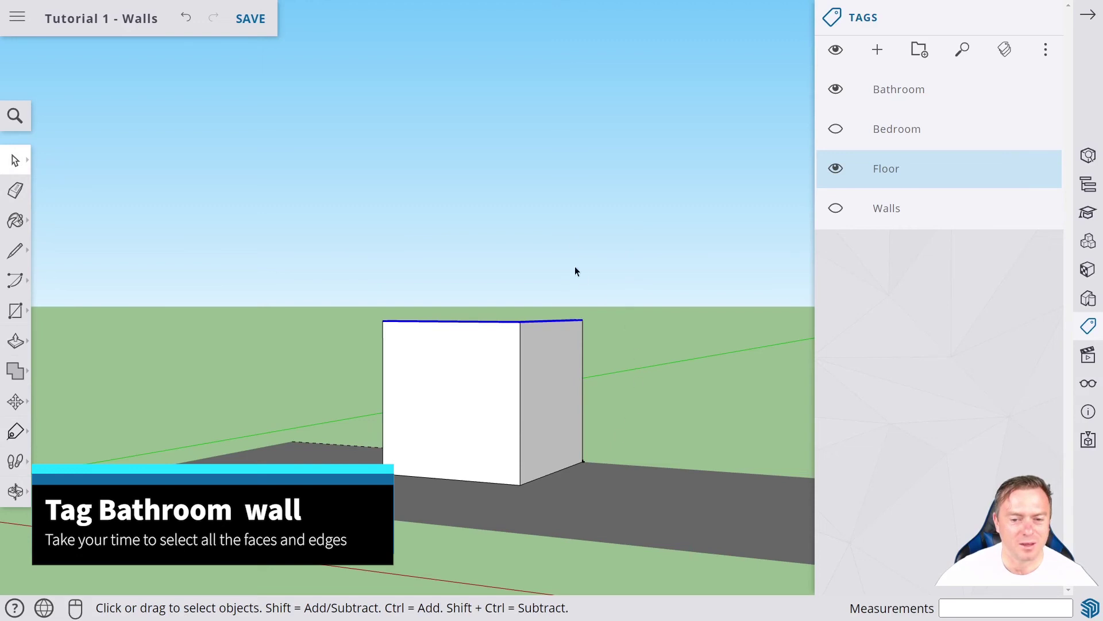
middle_drag(577, 271, 599, 318)
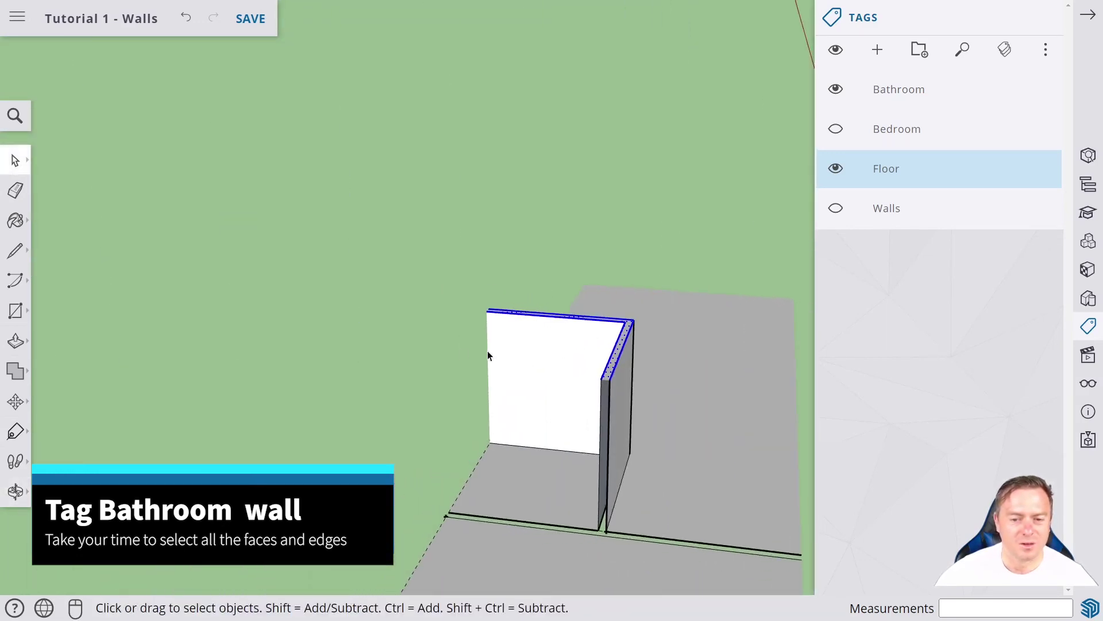
middle_drag(488, 355, 596, 354)
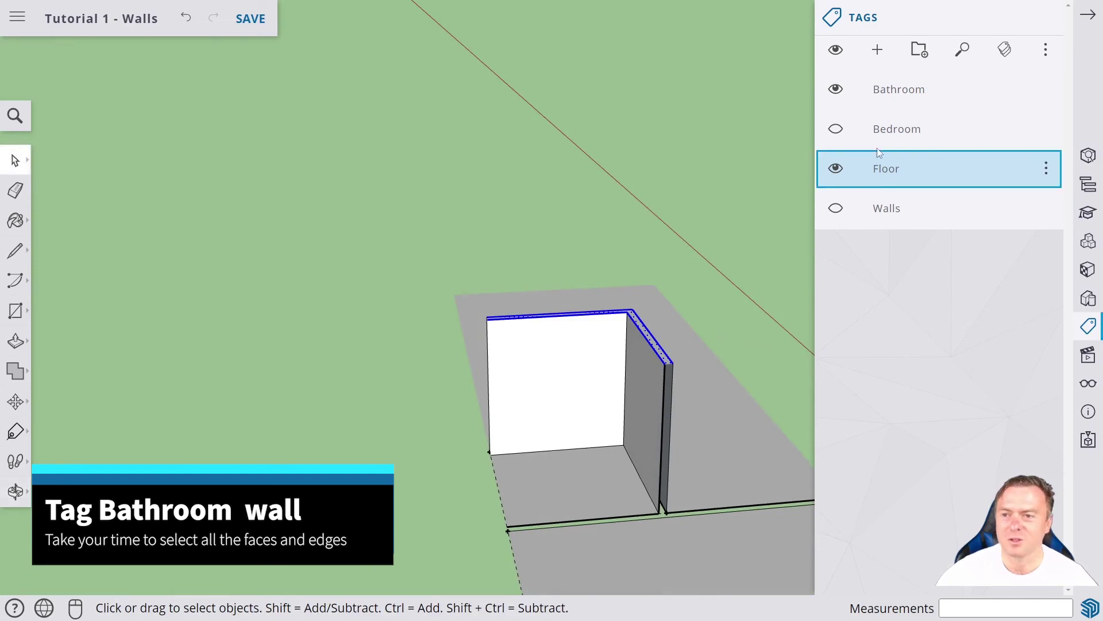
Step: Make Bathroom the tag applied to the selected walls
click(903, 98)
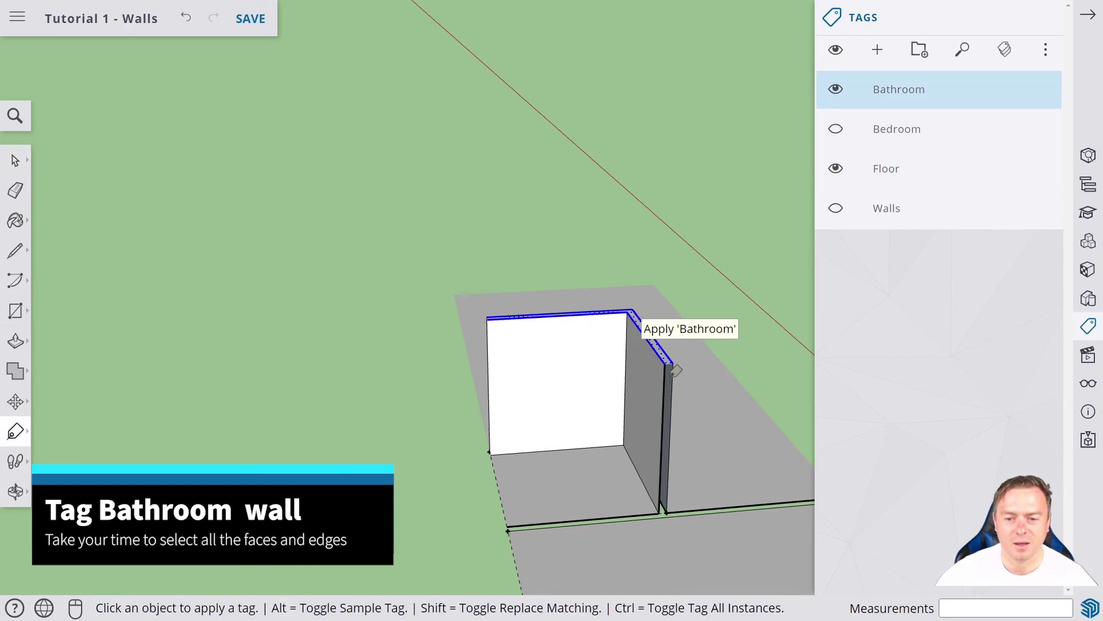
middle_drag(675, 371, 564, 364)
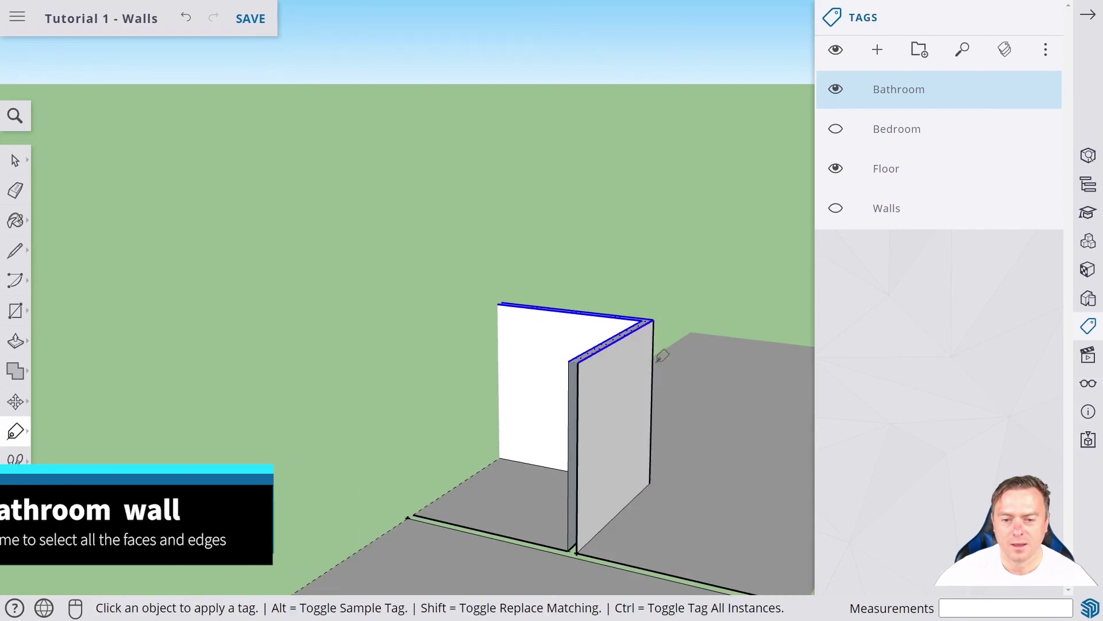
middle_drag(663, 356, 560, 385)
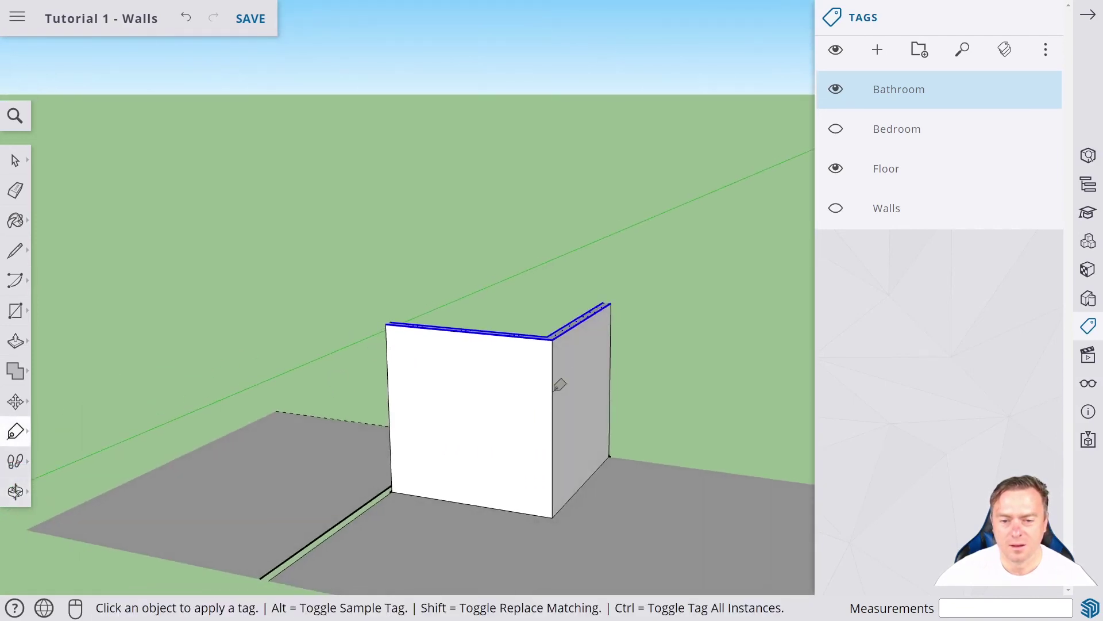
Step: Hide the Bathroom tag and tag the leftover left vertical edge as Bathroom
click(836, 90)
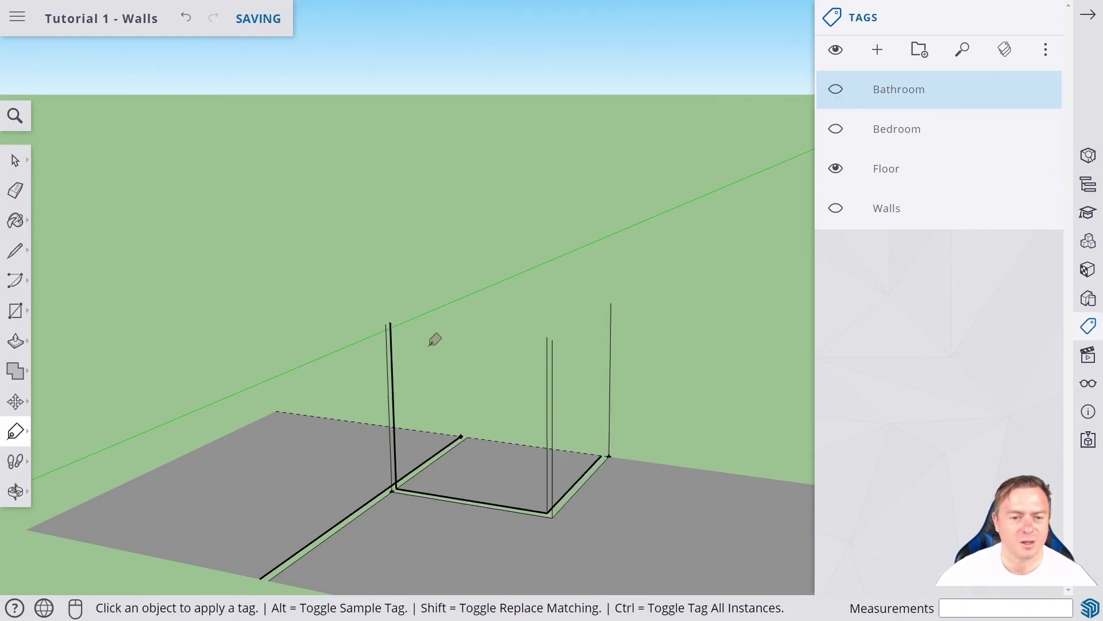
click(394, 336)
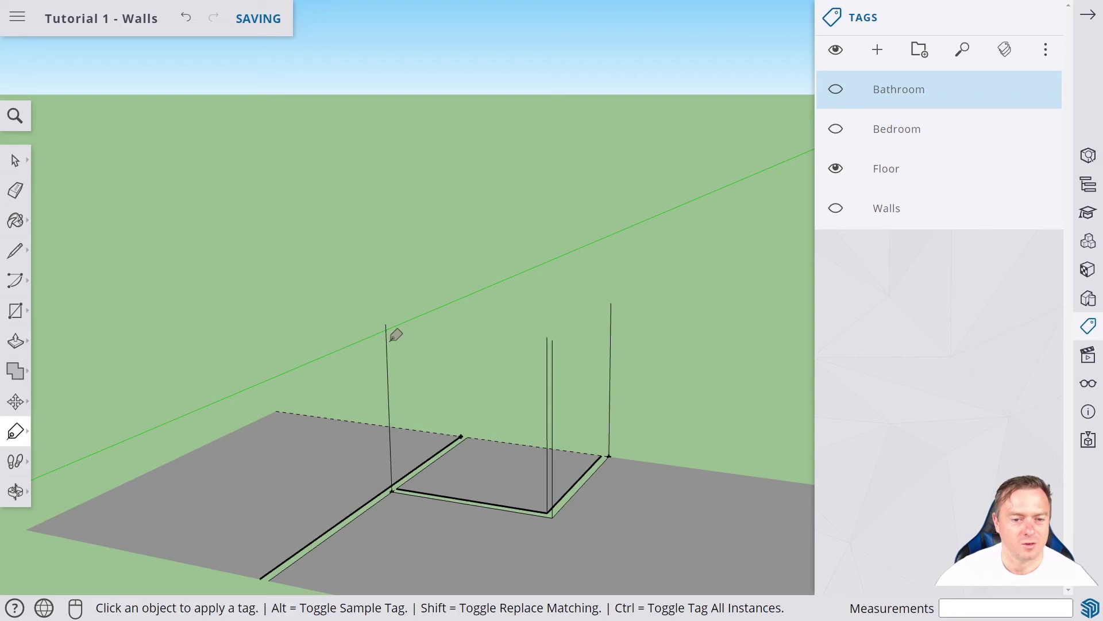
click(394, 335)
scroll(551, 339, up, 3)
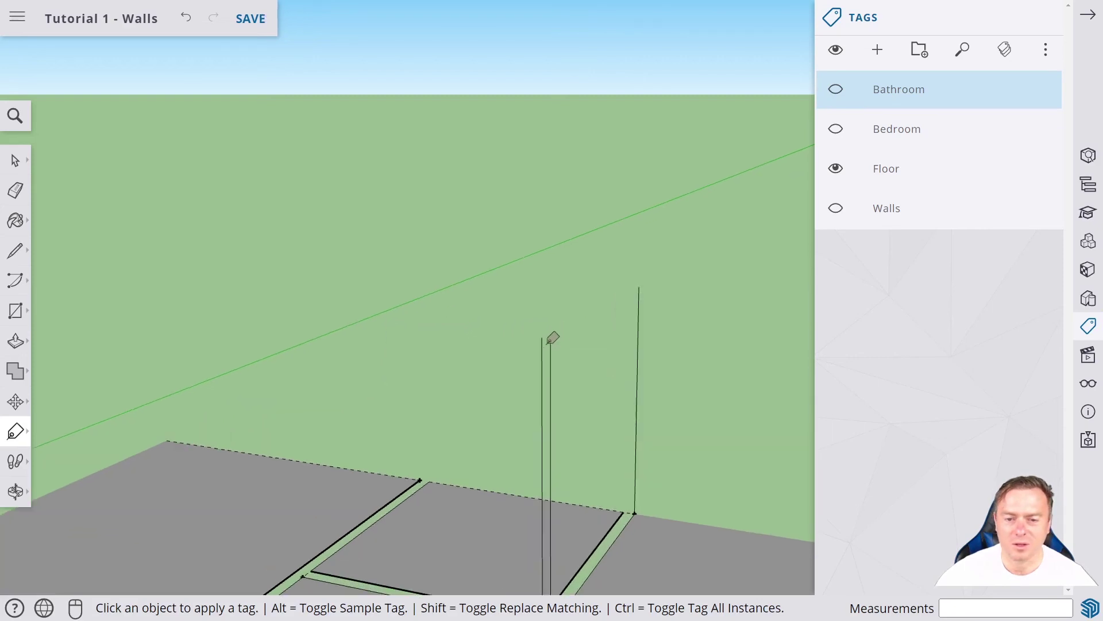
scroll(549, 382, up, 1)
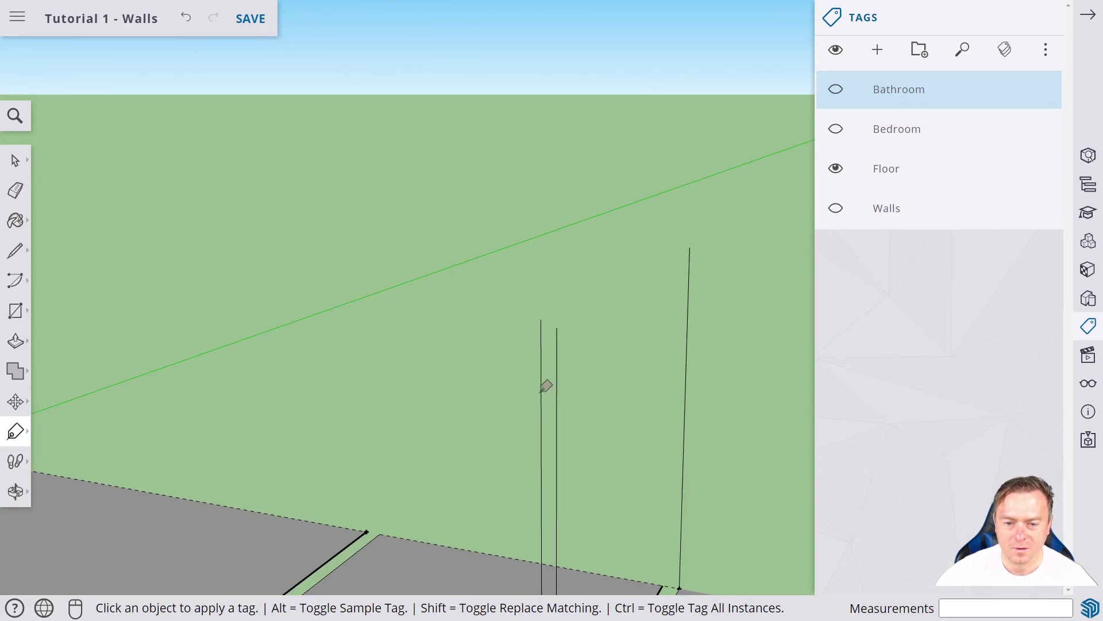
Step: Tag the three remaining vertical wall edges as Bathroom
click(543, 388)
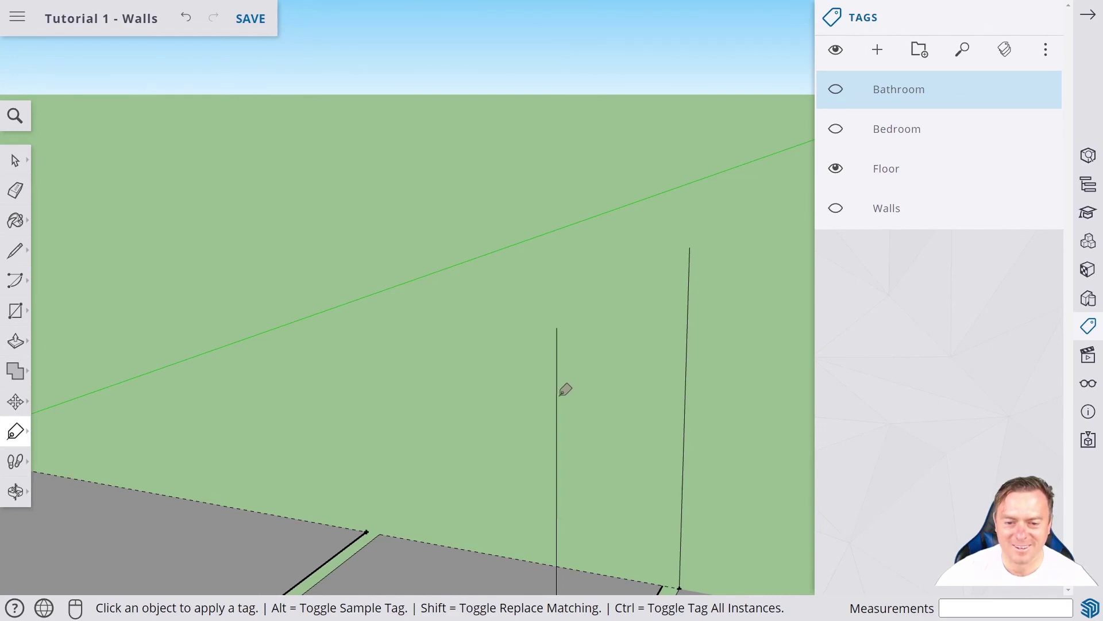
click(560, 393)
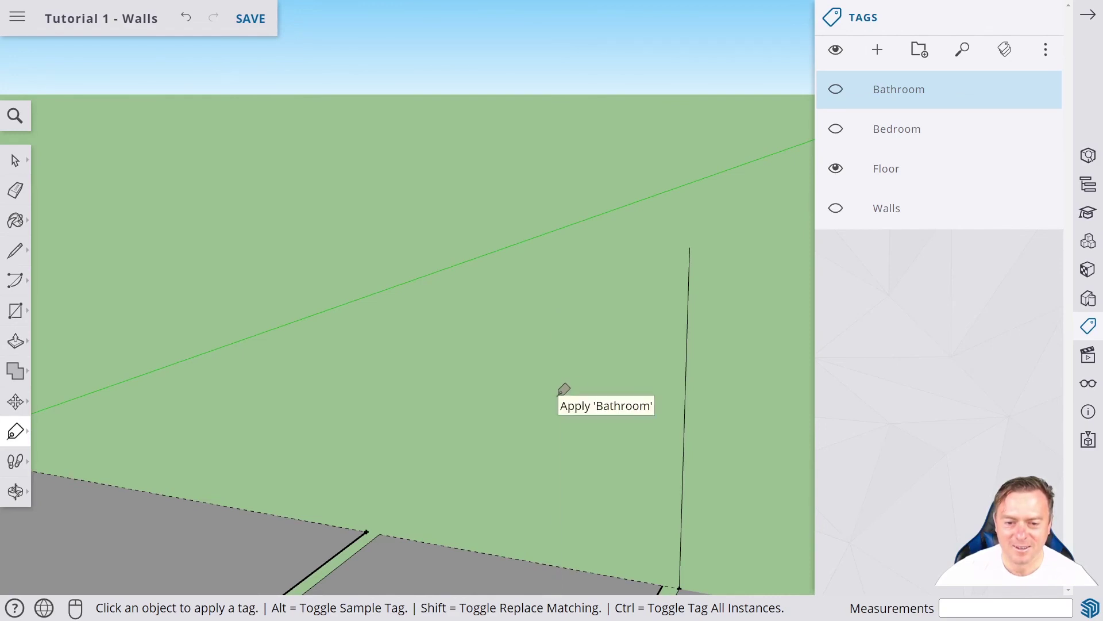
click(693, 319)
scroll(575, 325, down, 3)
scroll(612, 310, down, 2)
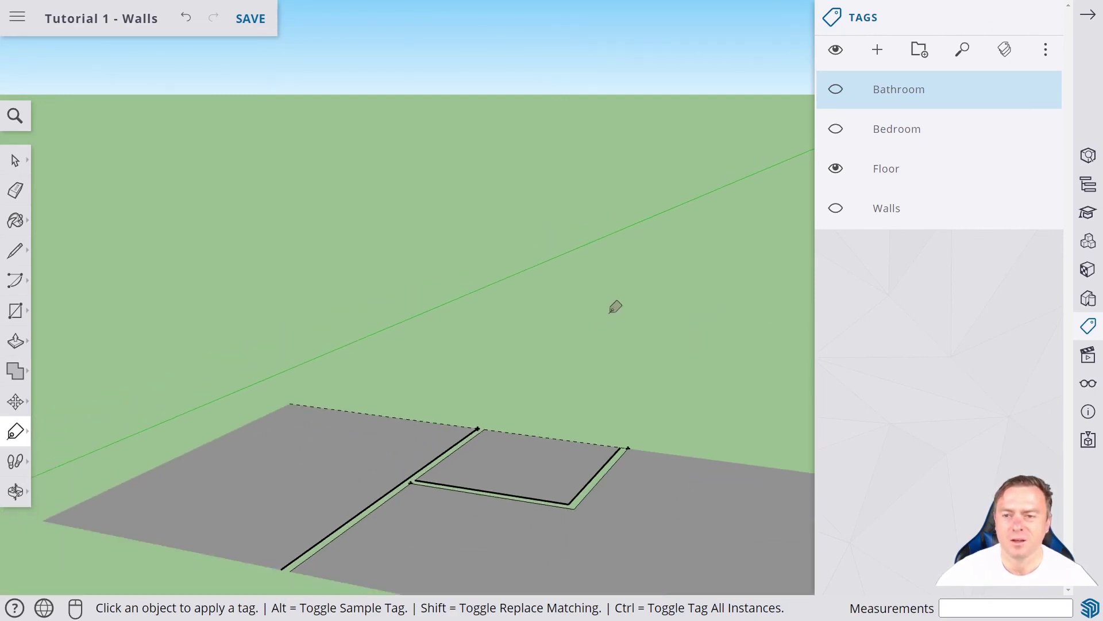
middle_drag(672, 168, 598, 236)
scroll(667, 324, down, 3)
Step: Show the Bathroom, Bedroom and Walls tags again, toggling Floor off and back on
click(835, 91)
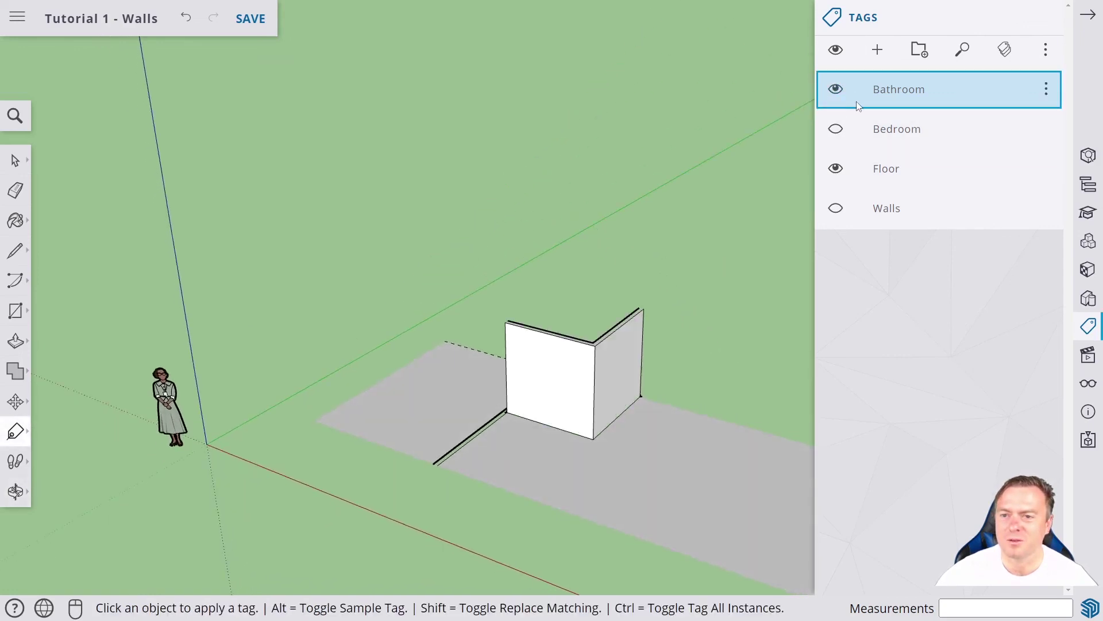
click(836, 130)
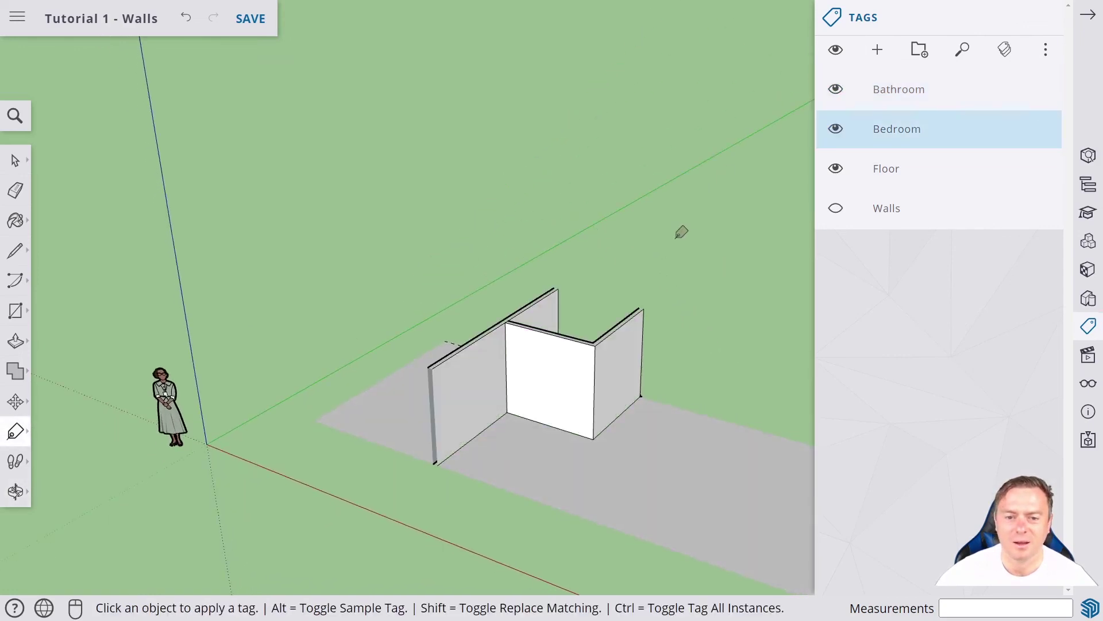
middle_drag(682, 232, 659, 251)
click(836, 207)
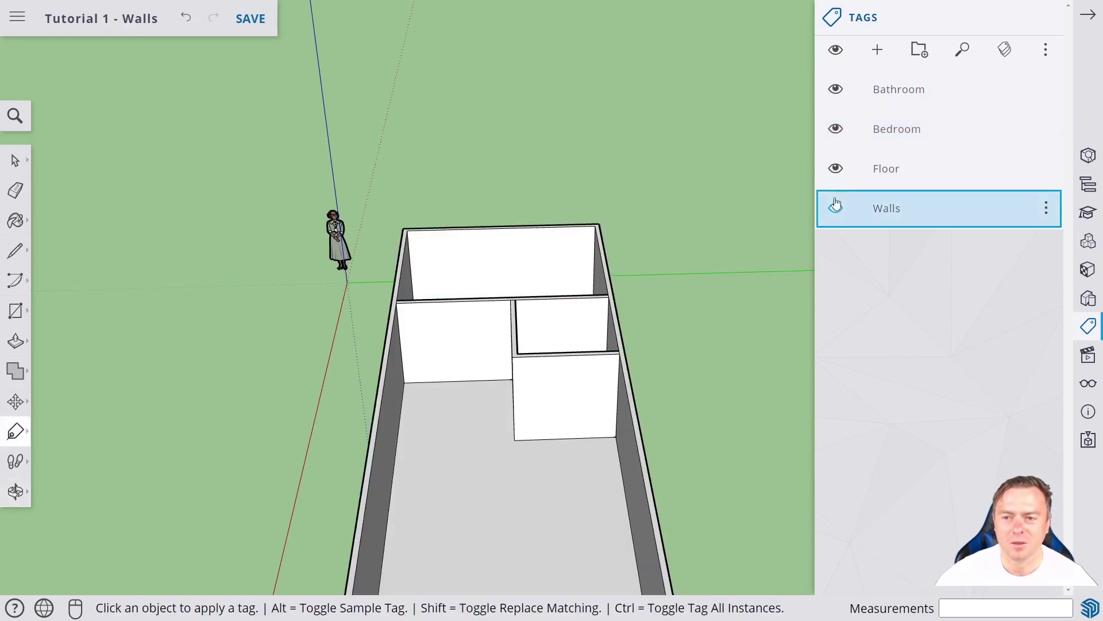
click(836, 168)
click(837, 168)
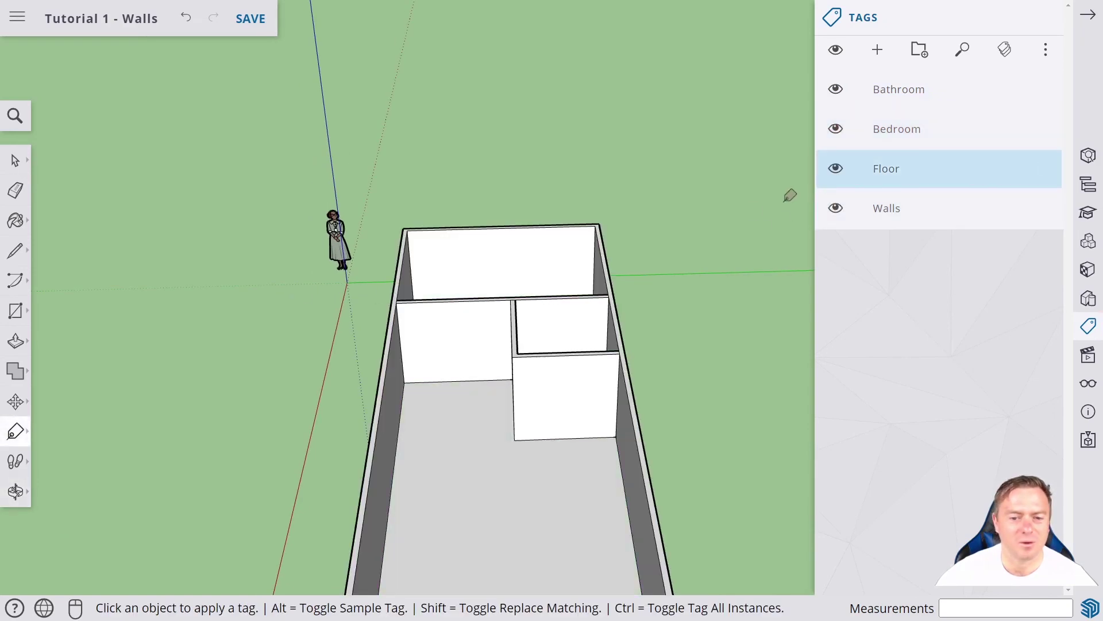